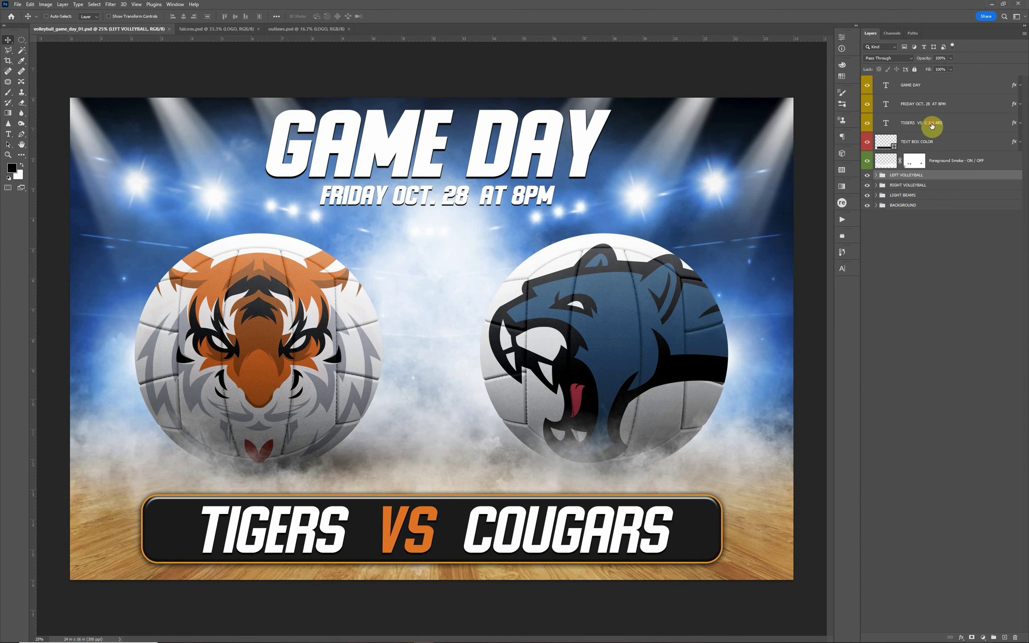
Browse the banner text layers, then expand LEFT VOLLEYBALL and select CHANGE LEFT LOGO HERE.
click(935, 105)
click(931, 123)
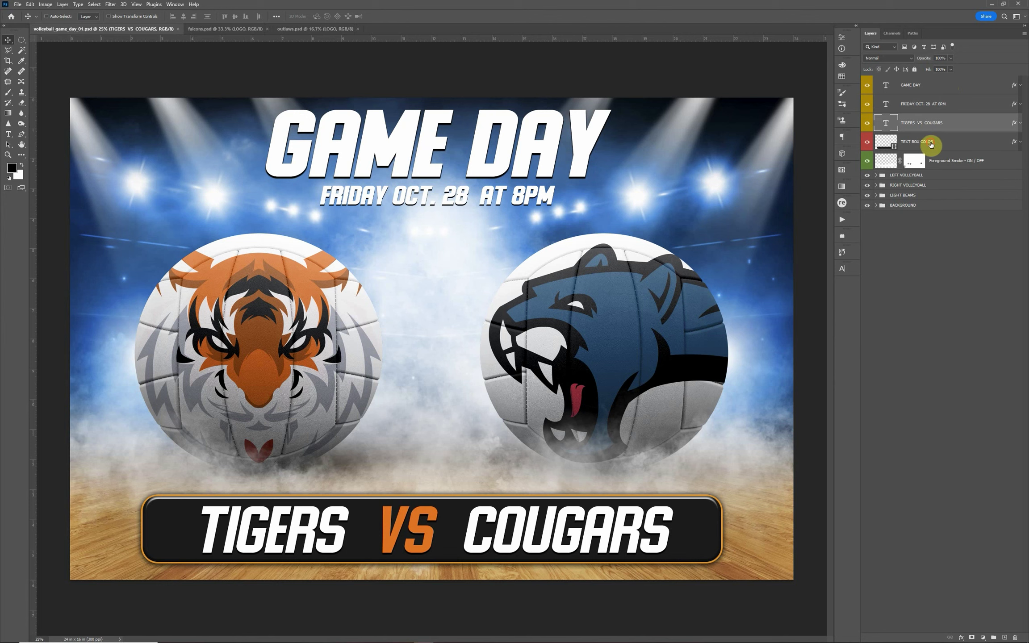
click(931, 143)
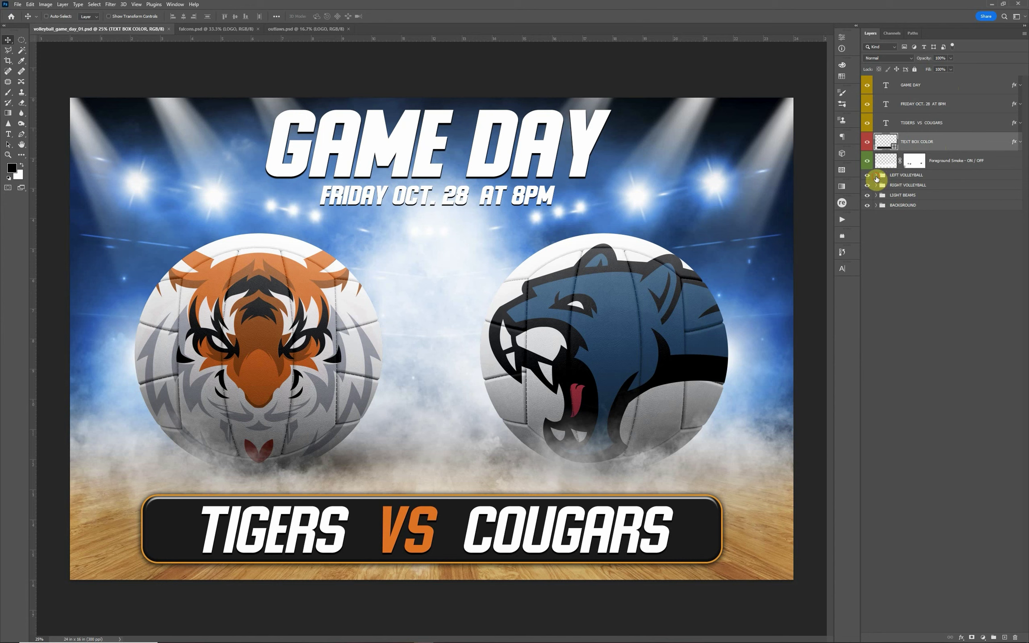
click(876, 175)
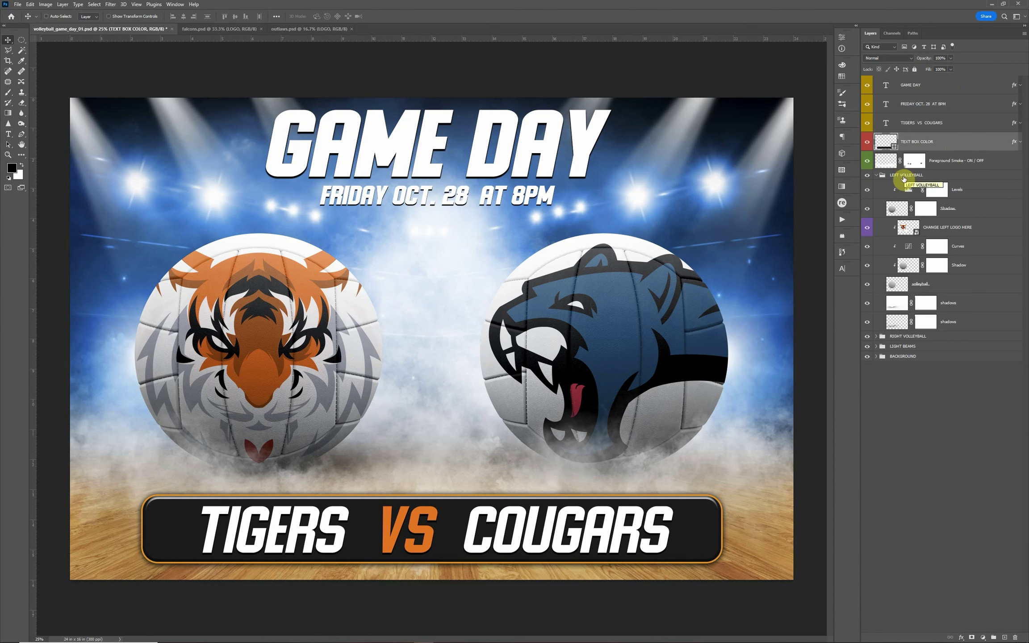
click(946, 228)
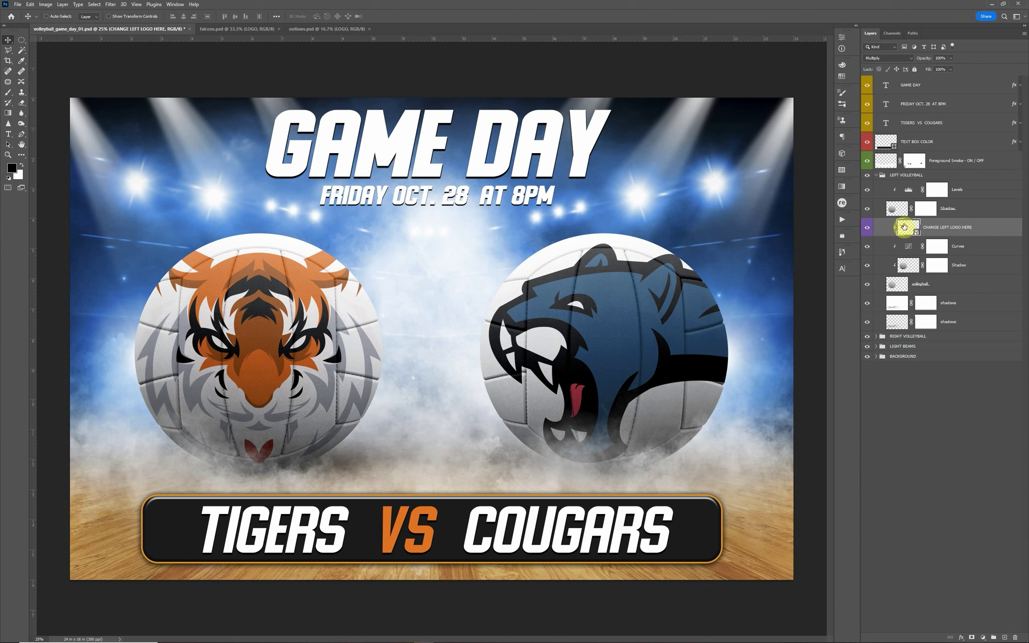
Open the left logo smart object, hide the tiger logo, and drag in the falcon logo.
double_click(917, 236)
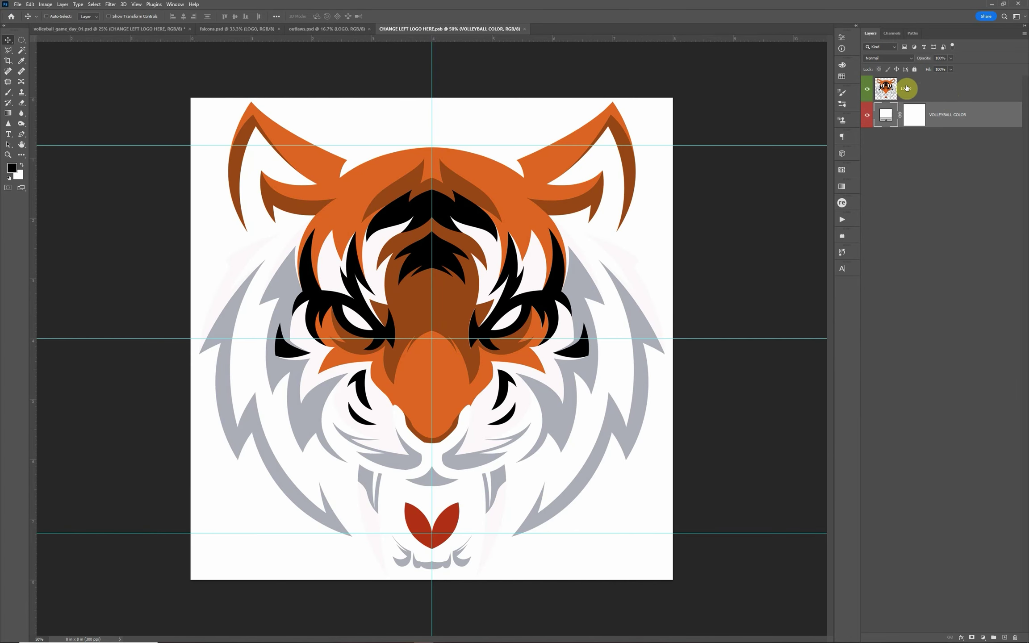
click(867, 90)
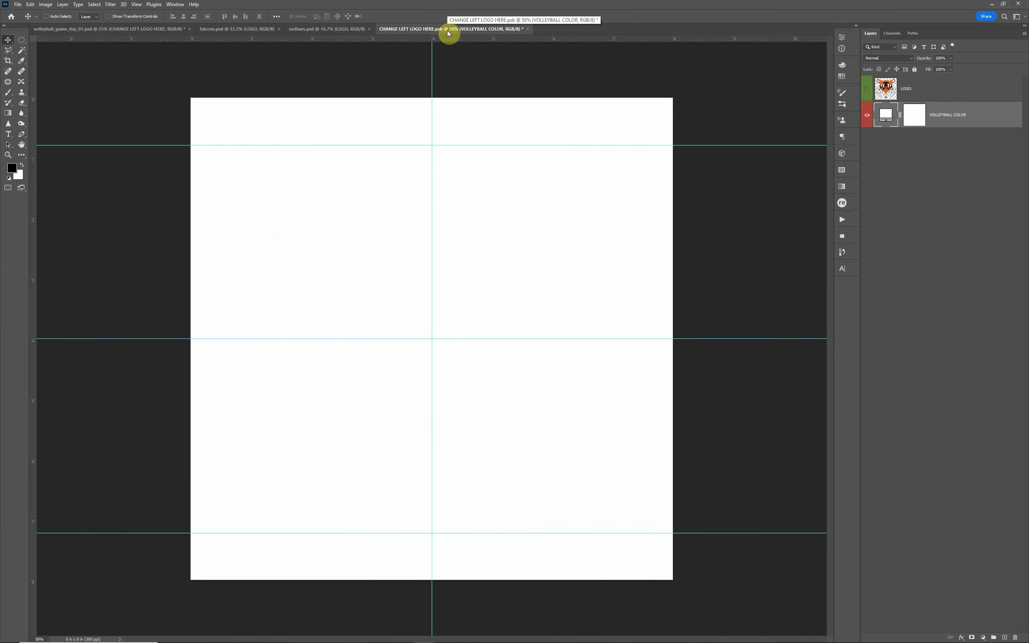
click(240, 29)
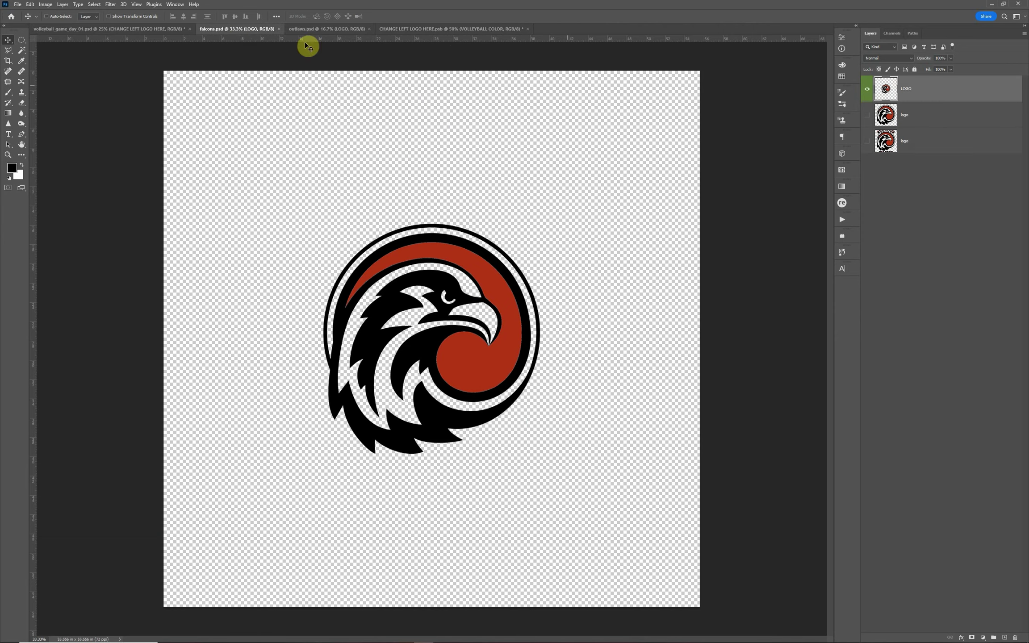
drag(919, 102, 476, 202)
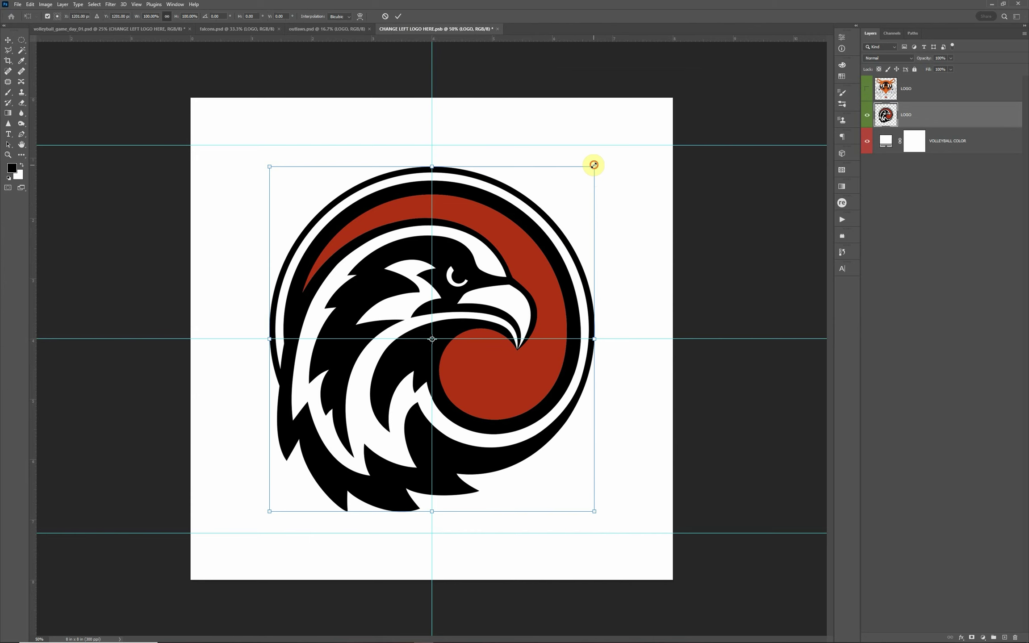
Enlarge the falcon logo to fill the square, save, and close the .psb document.
key(ctrl+t)
drag(593, 166, 644, 130)
key(Return)
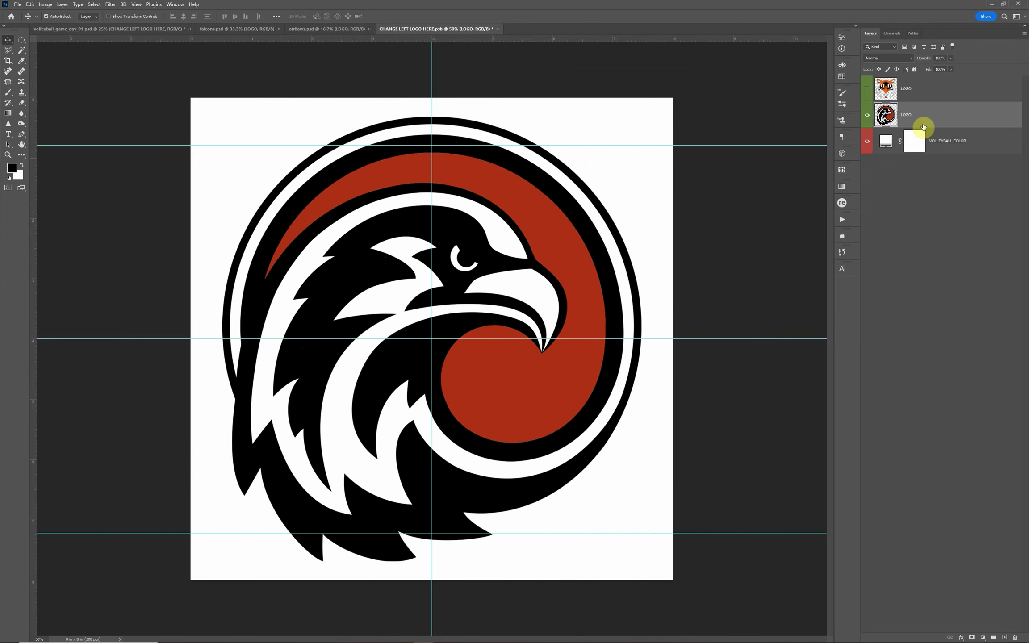
key(ctrl+s)
click(149, 29)
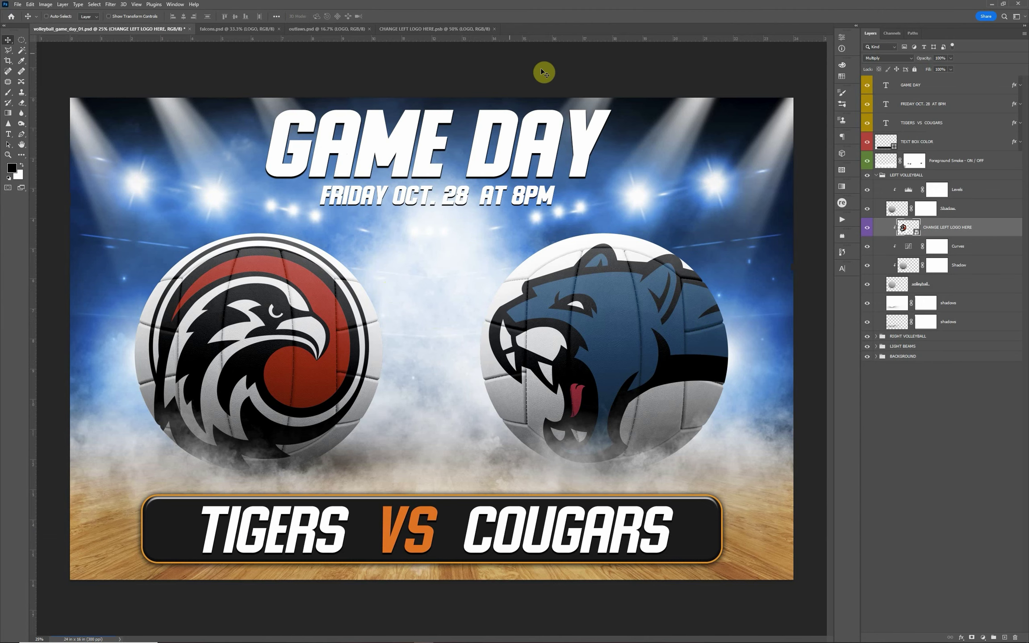
click(424, 29)
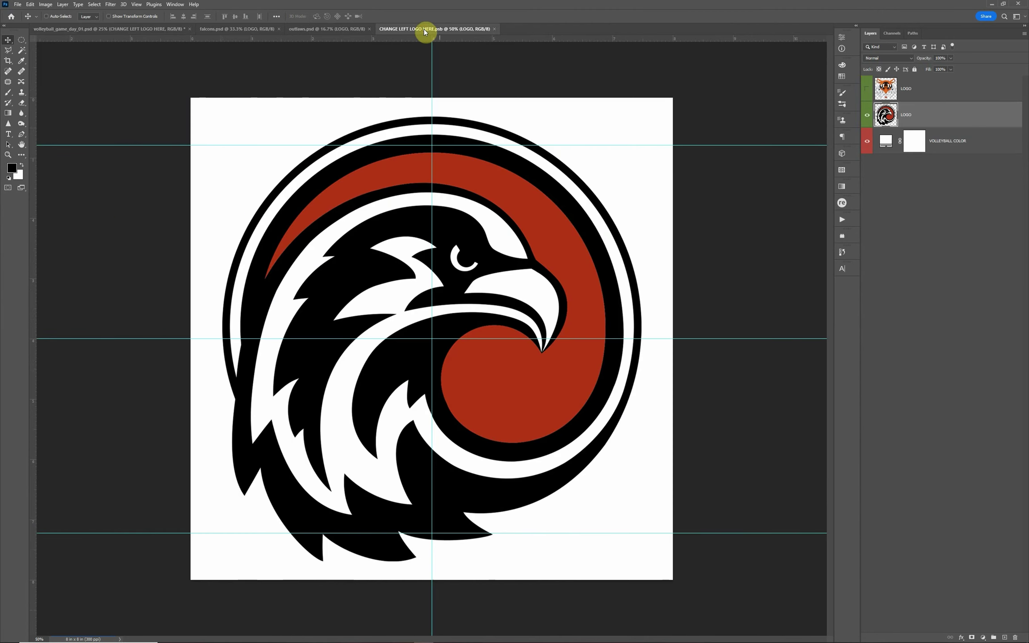
click(494, 30)
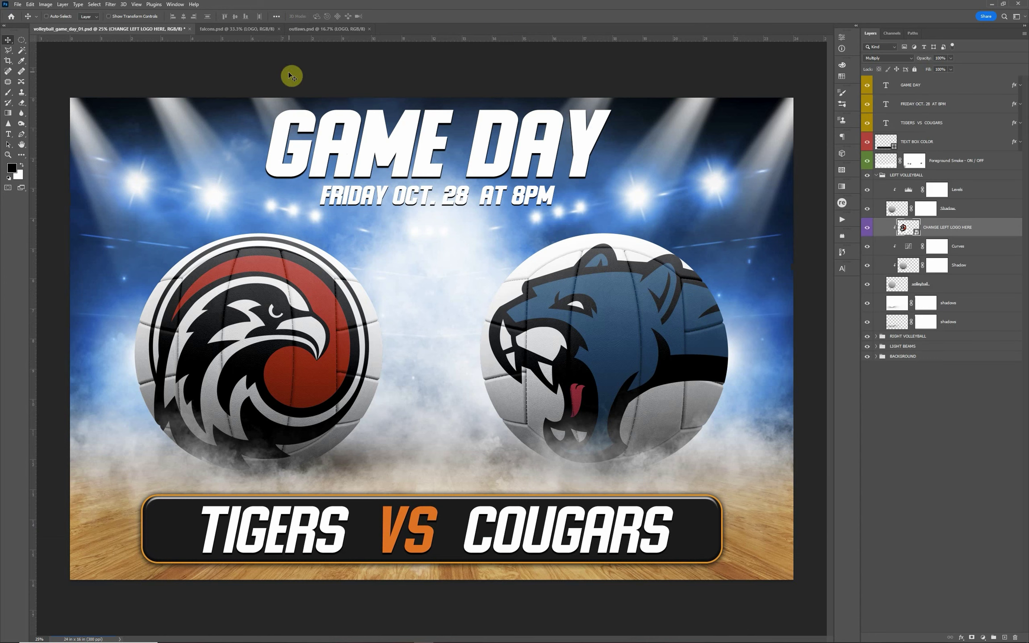
Collapse LEFT VOLLEYBALL, expand RIGHT VOLLEYBALL, and open its CHANGE RIGHT LOGO HERE smart object.
click(876, 174)
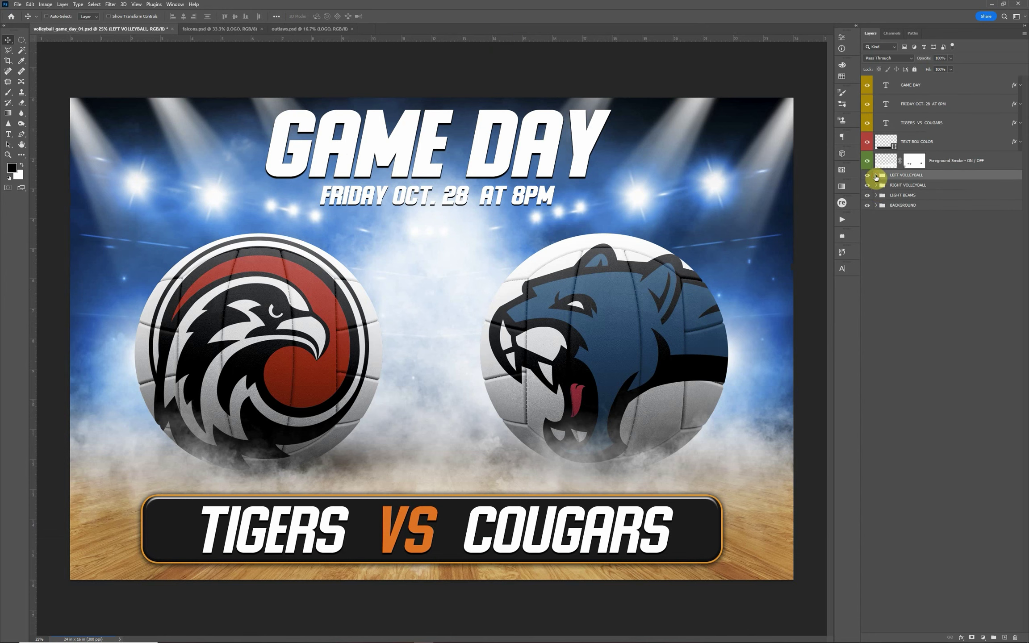
click(876, 186)
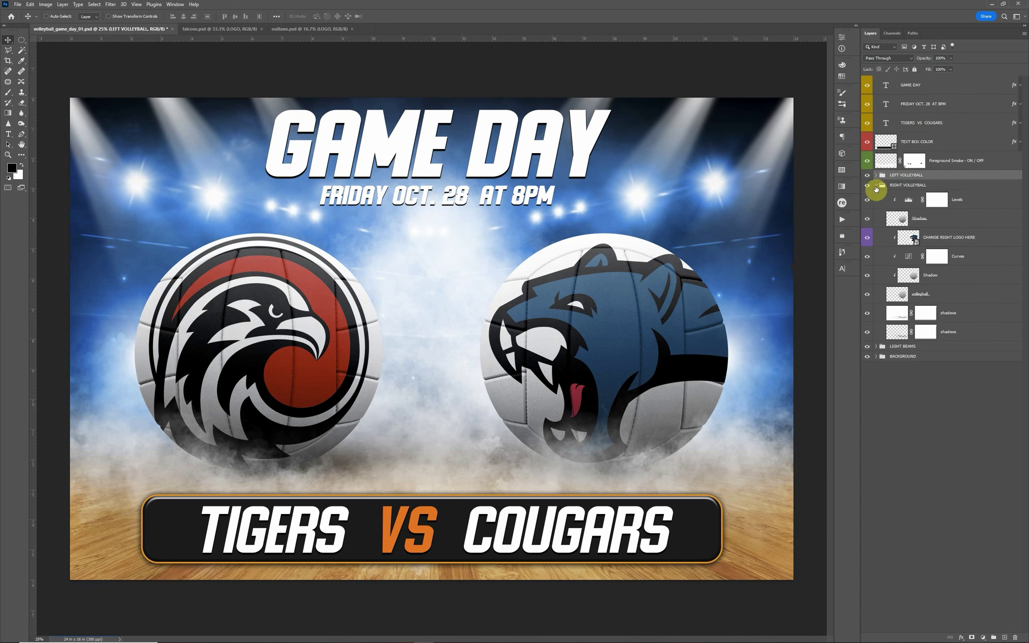
click(909, 238)
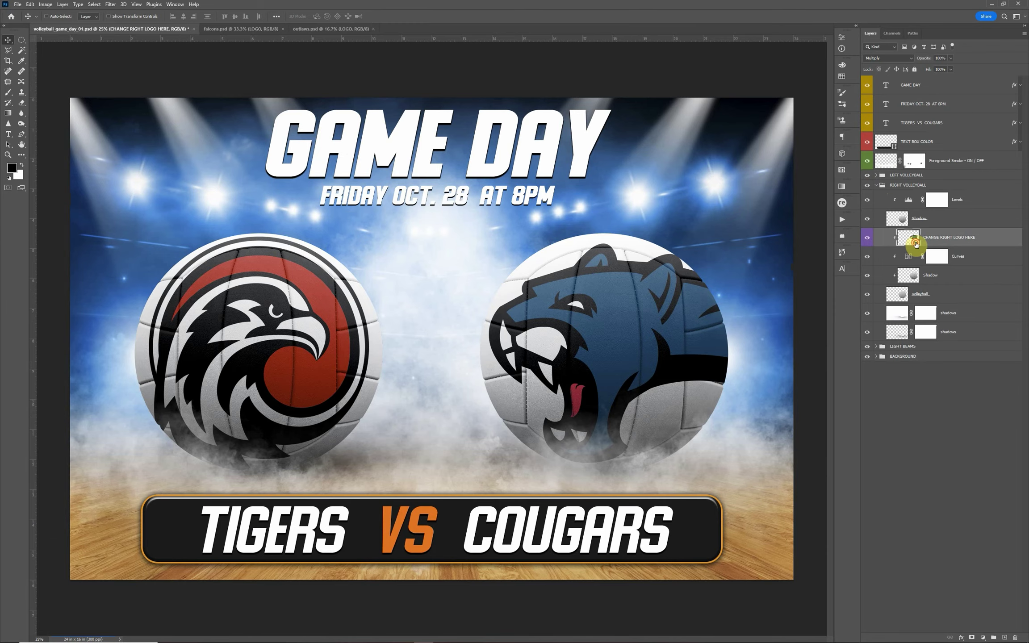
double_click(915, 243)
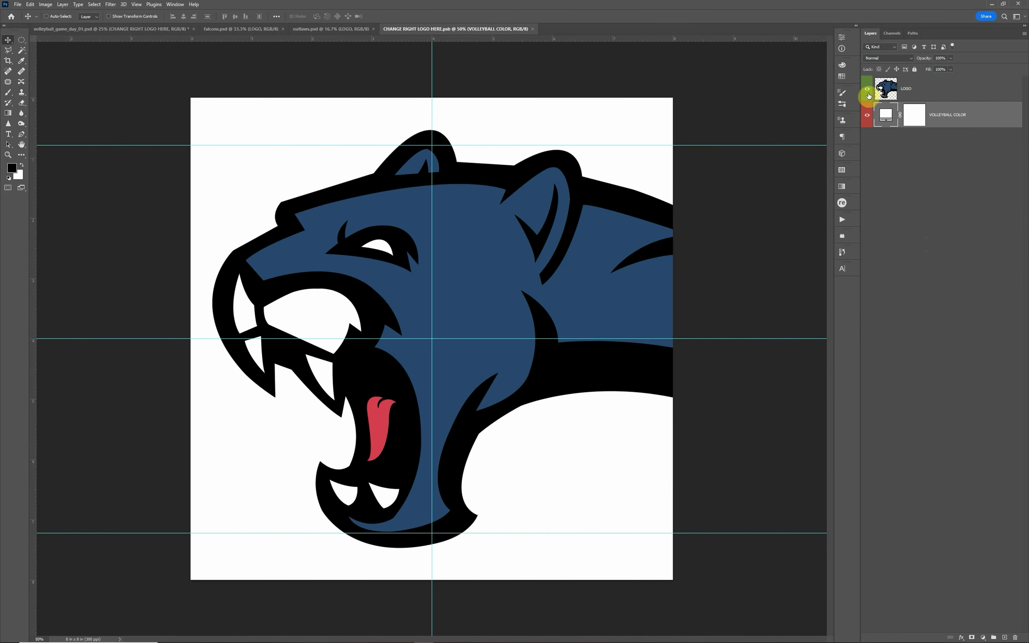
Hide the cougar logo, drag in the outlaws cowboy logo, and save the file.
click(867, 93)
click(944, 99)
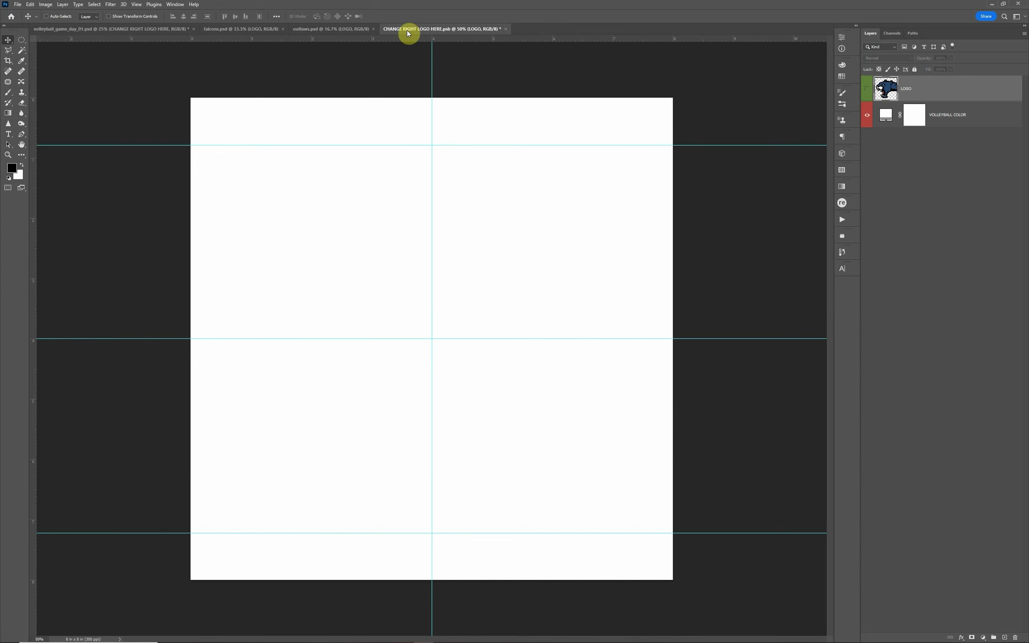
click(309, 30)
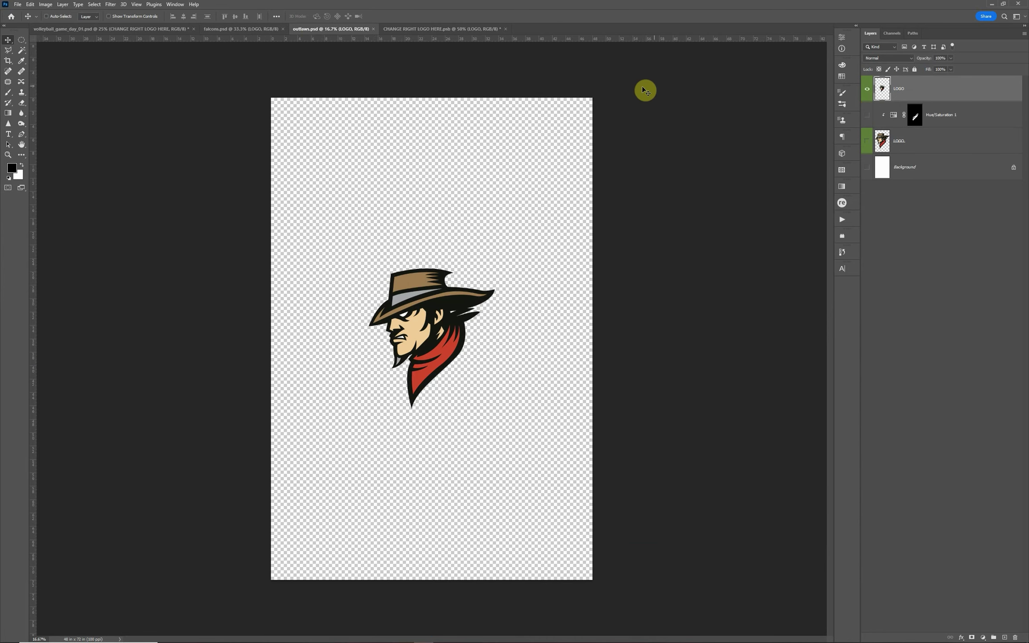
drag(877, 92, 458, 243)
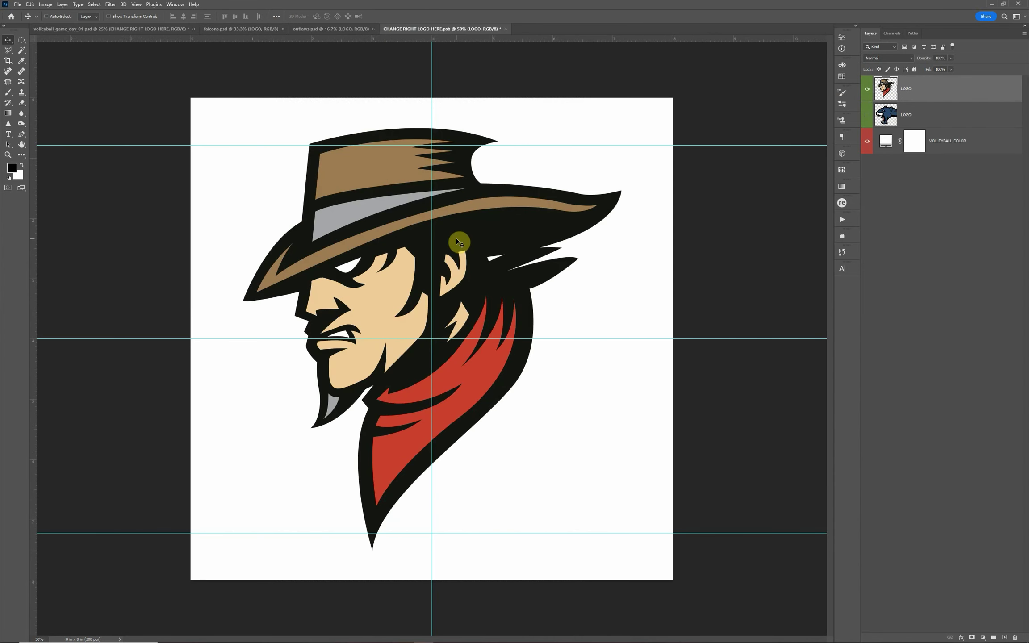
key(ctrl)
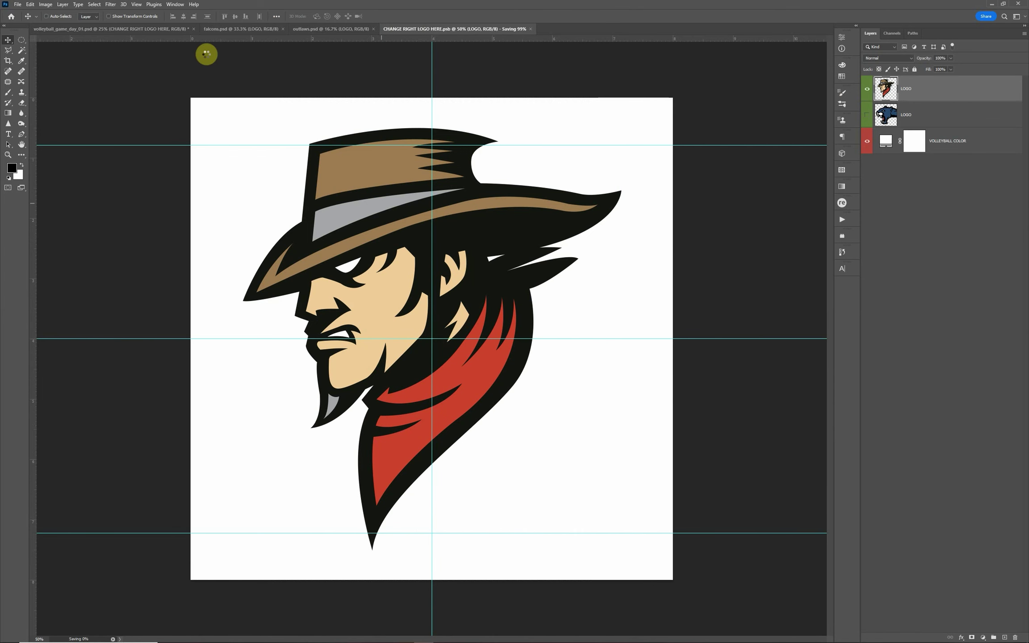
key(ctrl+s)
click(159, 29)
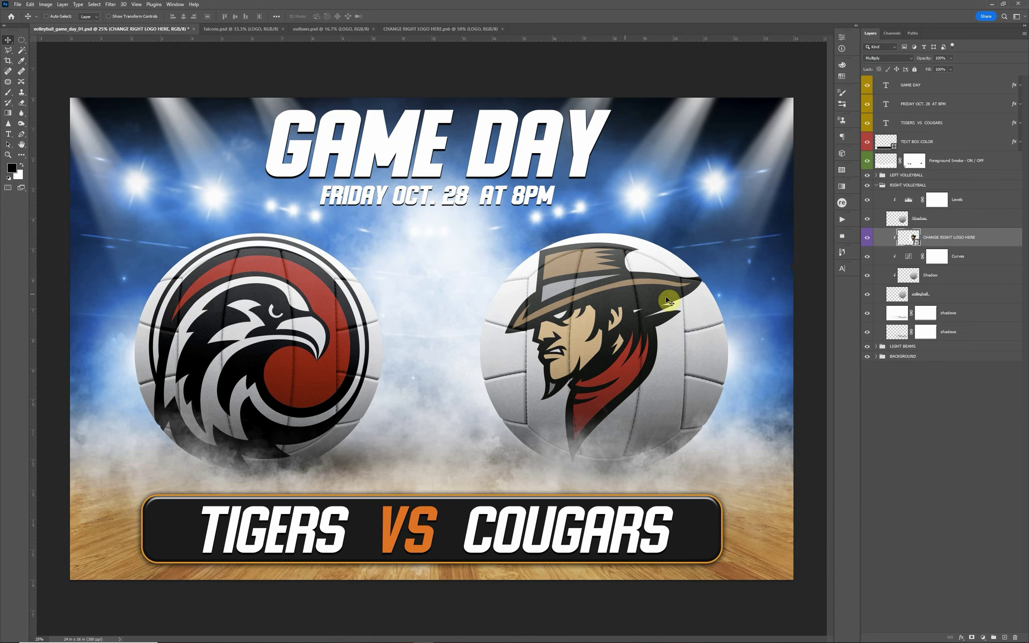
Shrink the cowboy logo with Free Transform, save, and check it on the flyer.
click(422, 29)
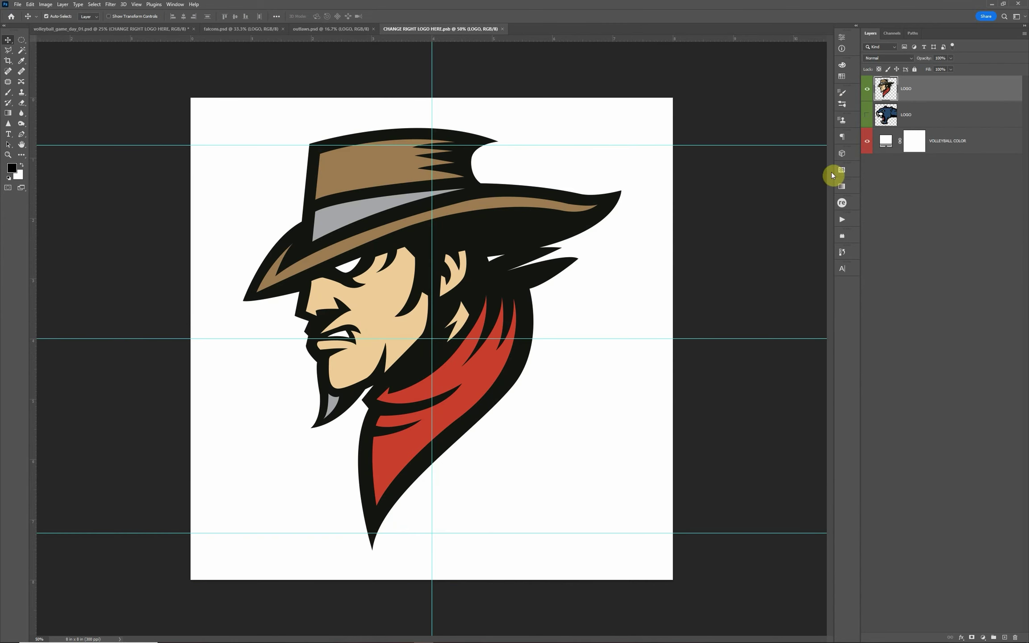
key(ctrl+t)
drag(620, 127, 561, 190)
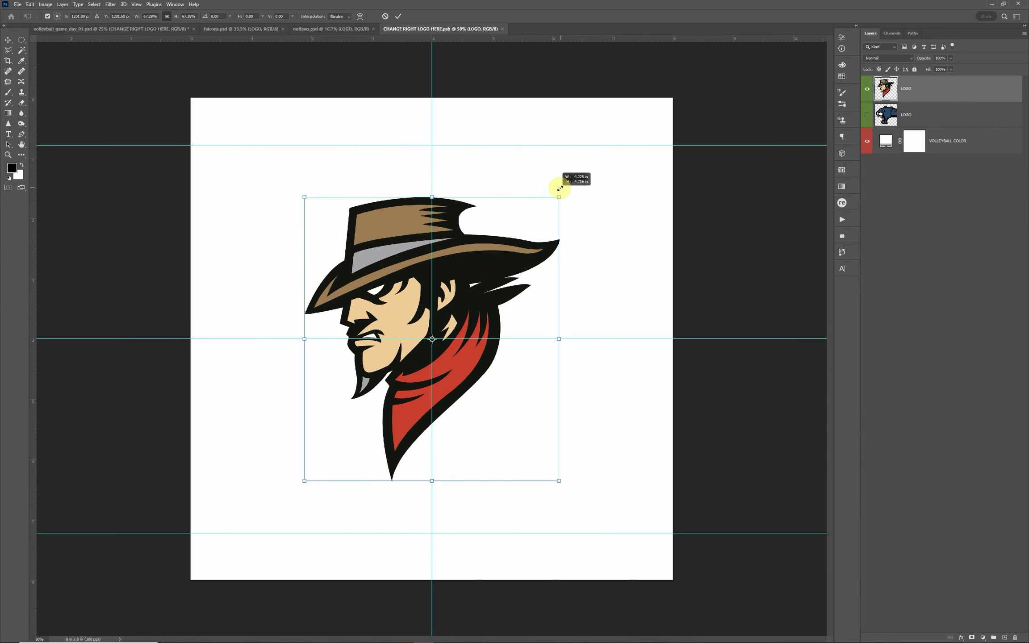
key(Return)
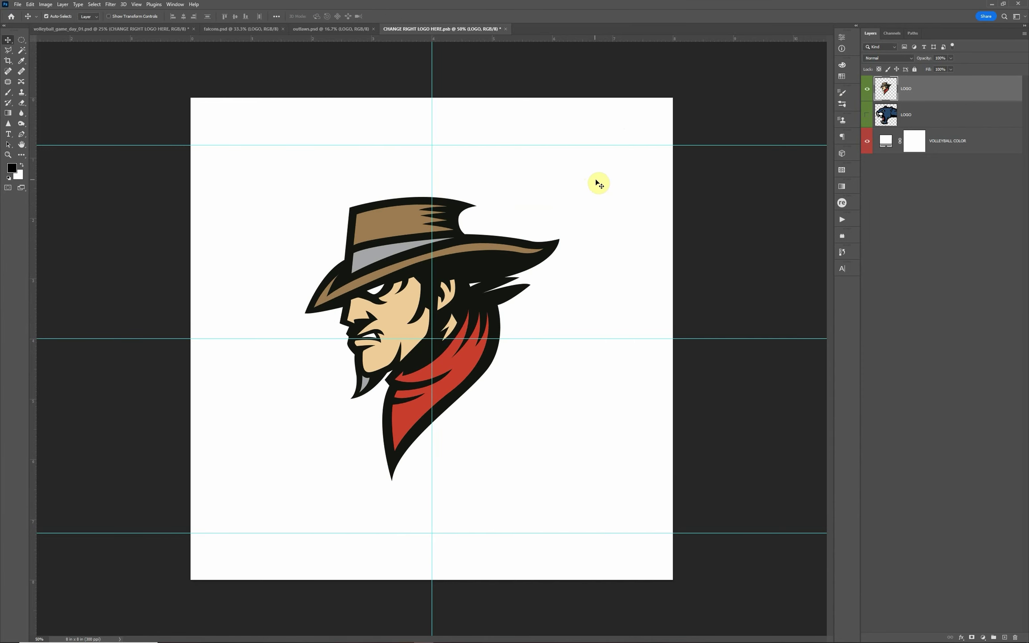
key(ctrl+s)
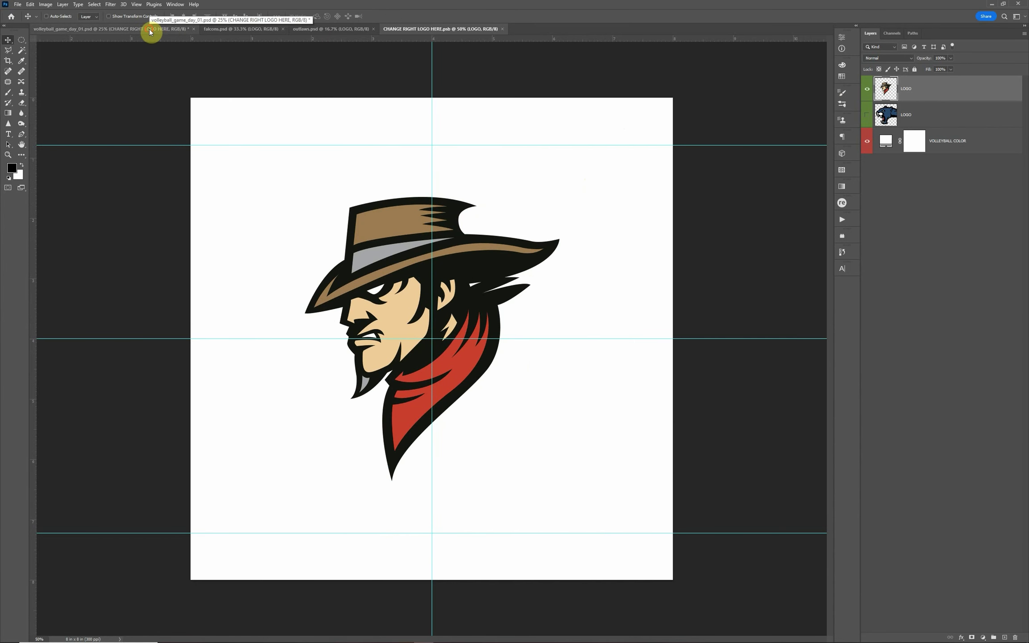
click(150, 30)
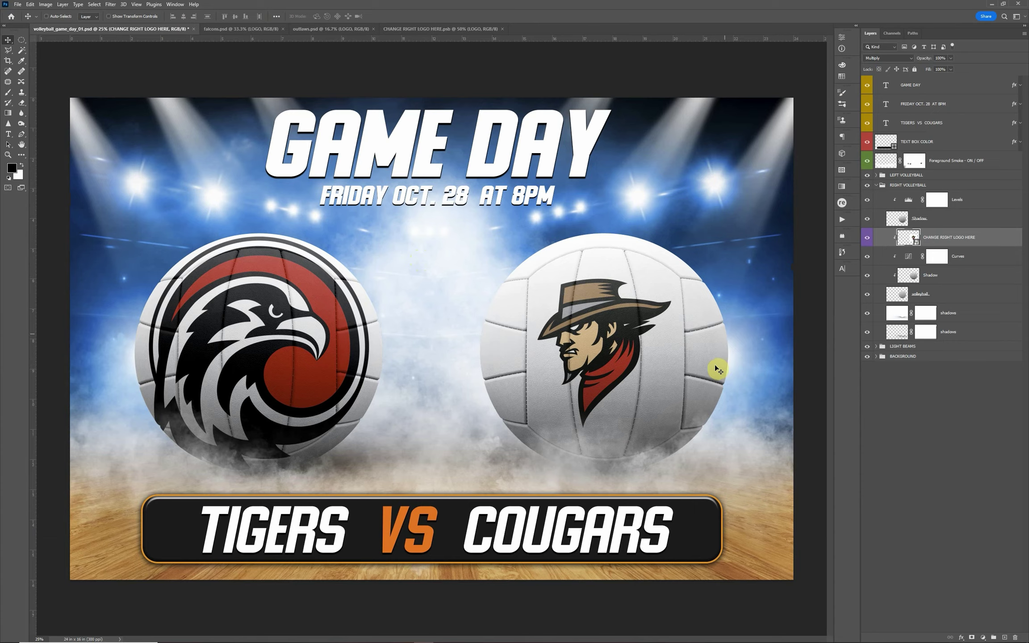
Rescale the cowboy logo to about 156%, nudge it right, and commit.
click(470, 29)
key(ctrl+t)
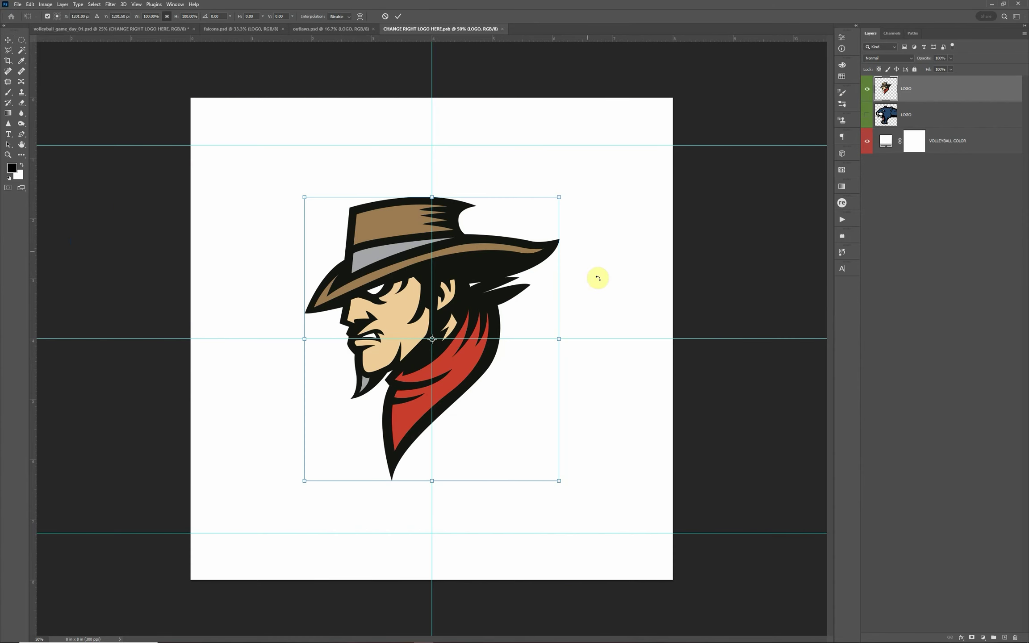
drag(566, 201, 650, 142)
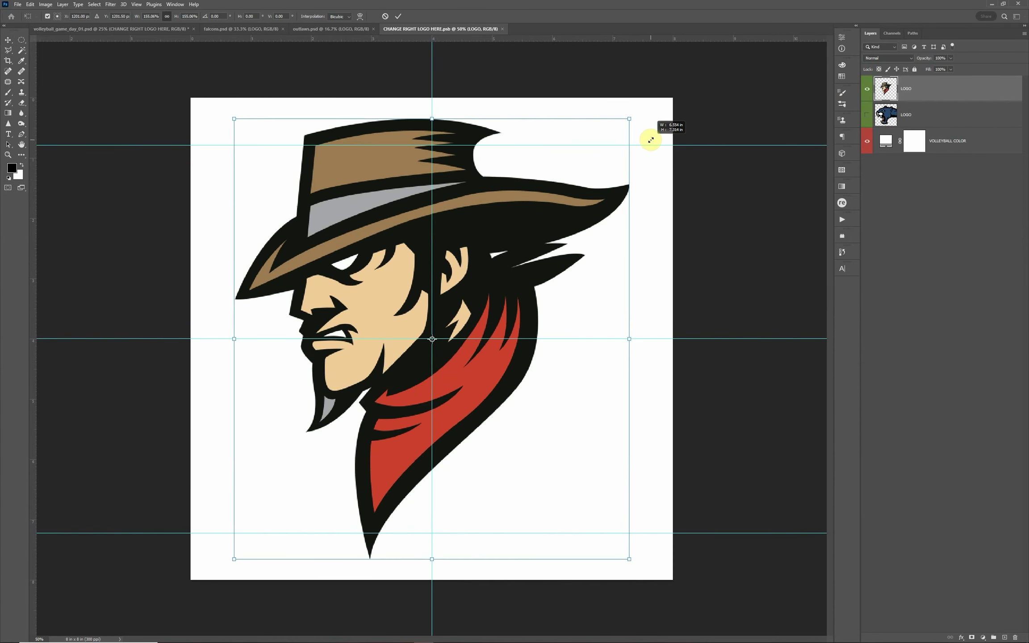
drag(535, 291, 540, 292)
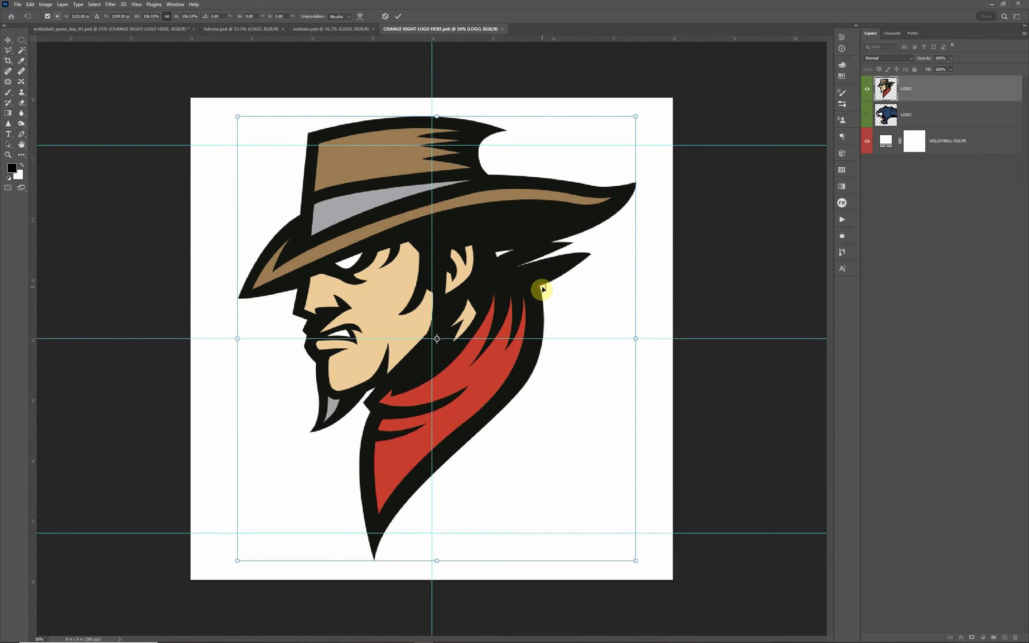
key(Return)
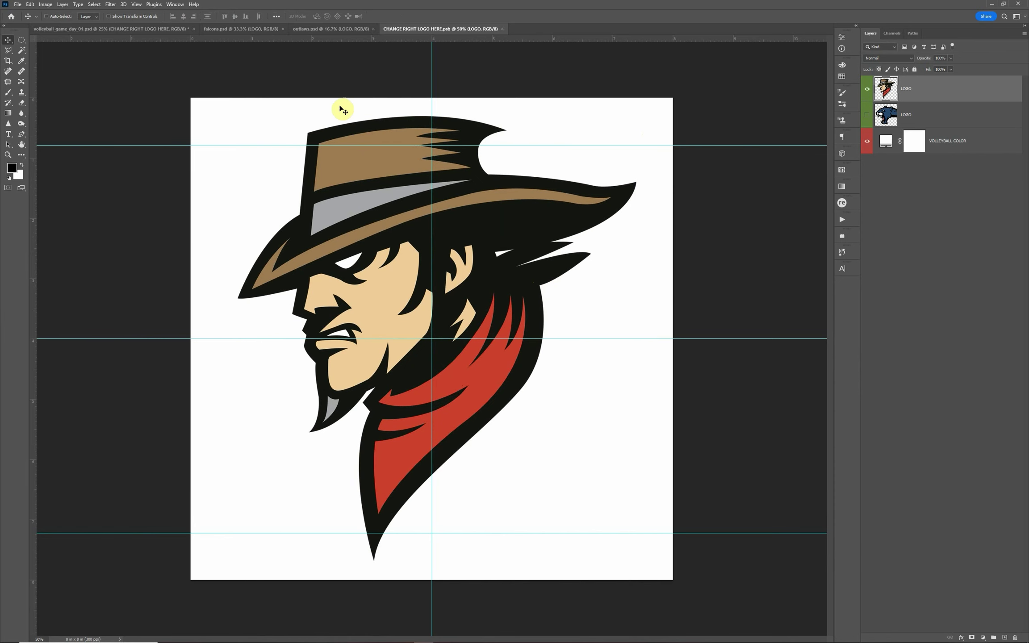
click(156, 29)
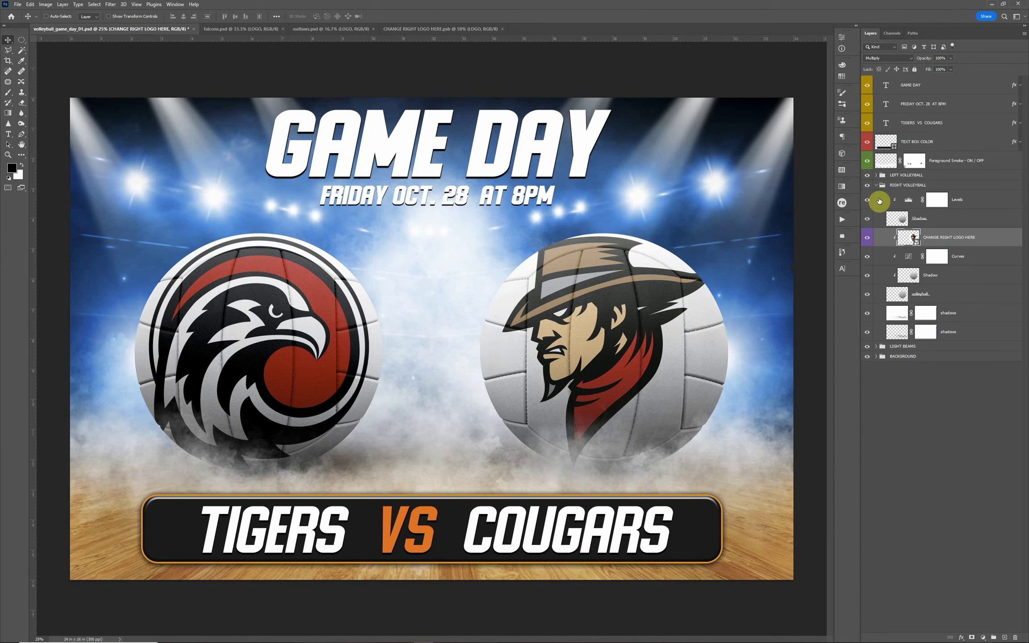
Edit the banner type layer, replacing TIGERS with FALCONS and COUGARS with OUTLAWS.
click(927, 107)
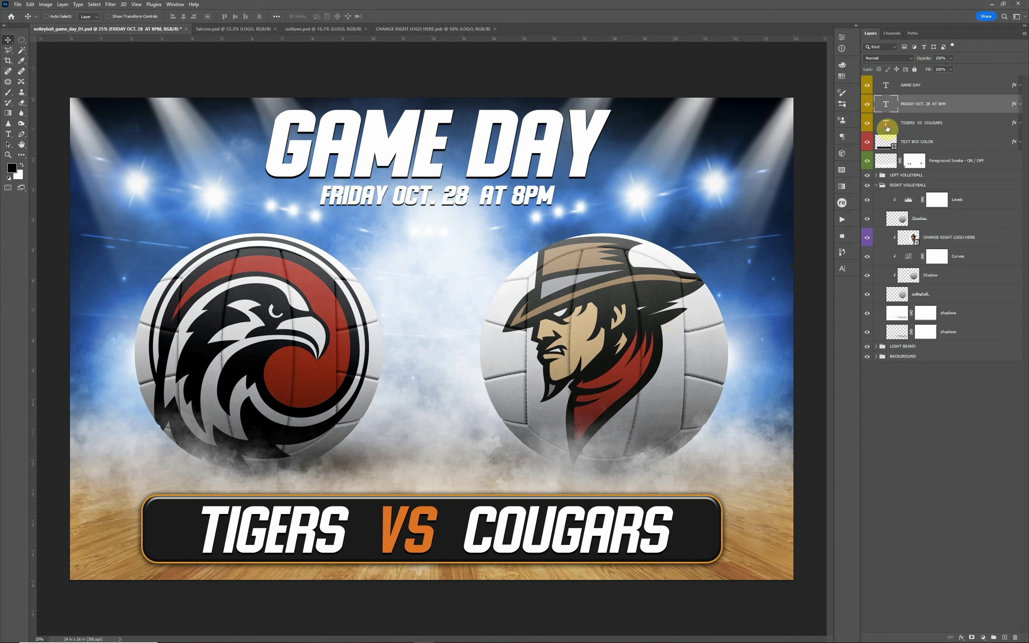
click(887, 128)
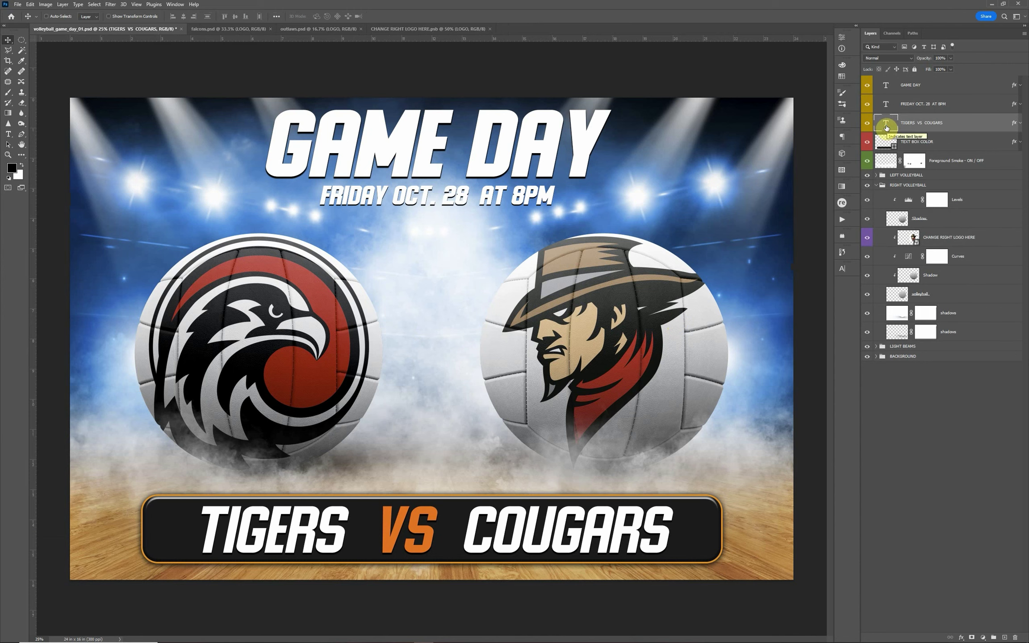
double_click(886, 127)
drag(346, 513, 194, 520)
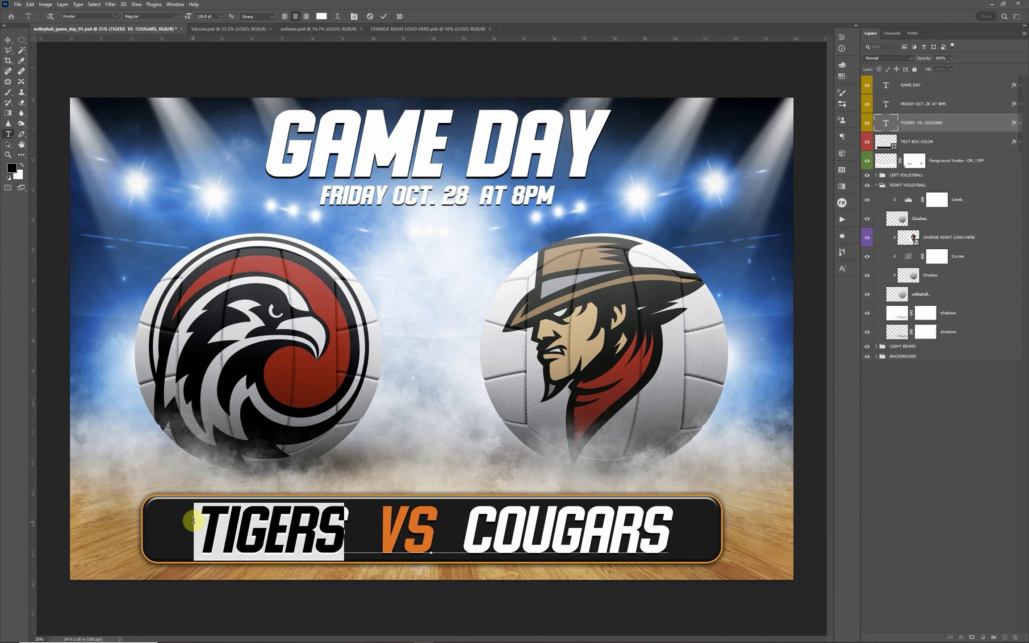
text(FLACONS)
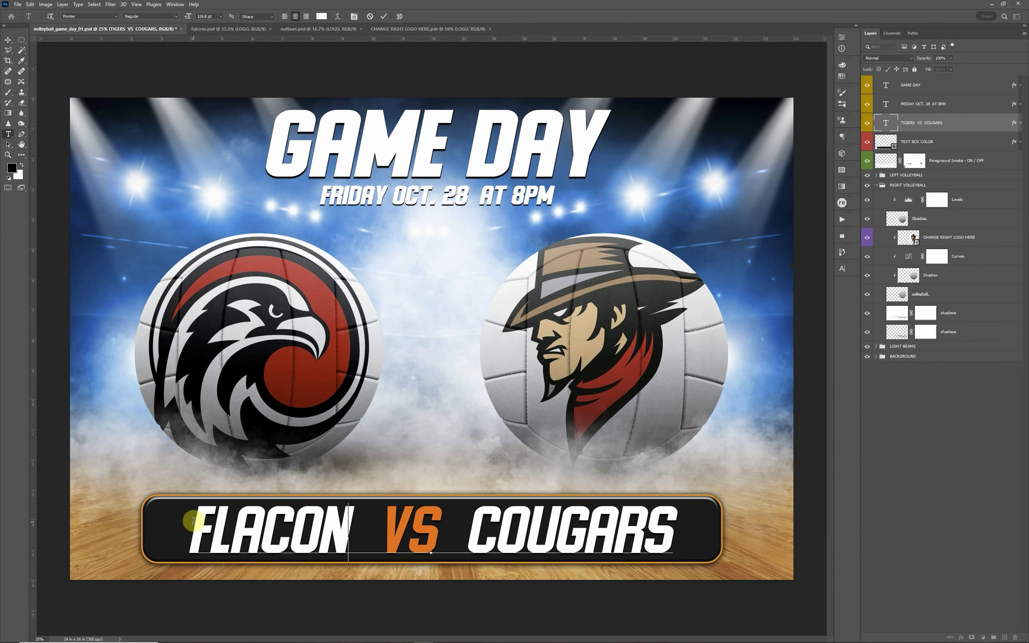
key(BackSpace)
key(BackSpace)
key(BackSpace)
key(BackSpace)
key(BackSpace)
key(BackSpace)
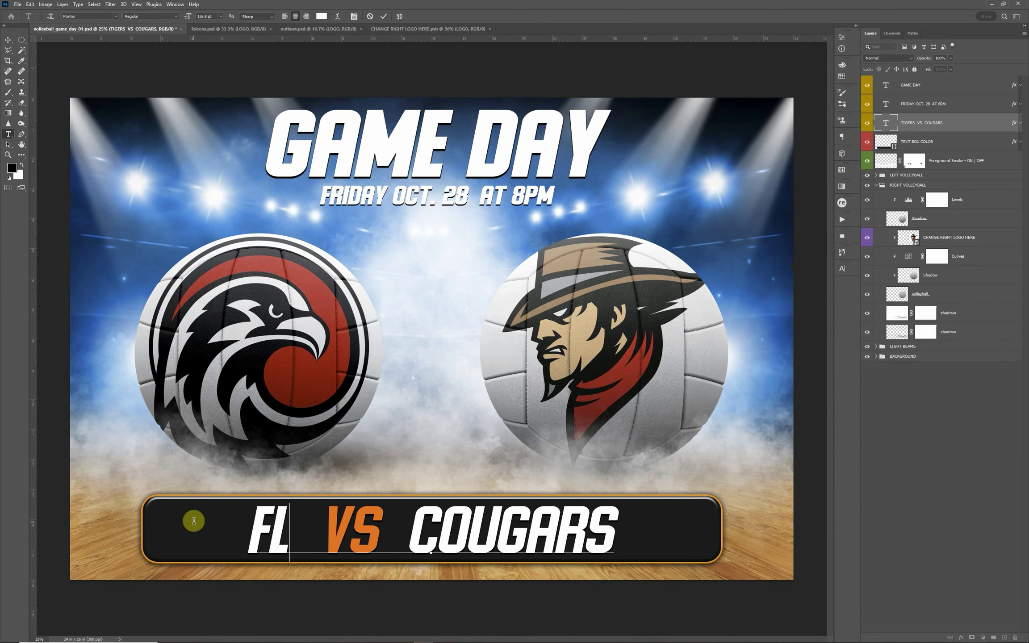
text(ALCONS)
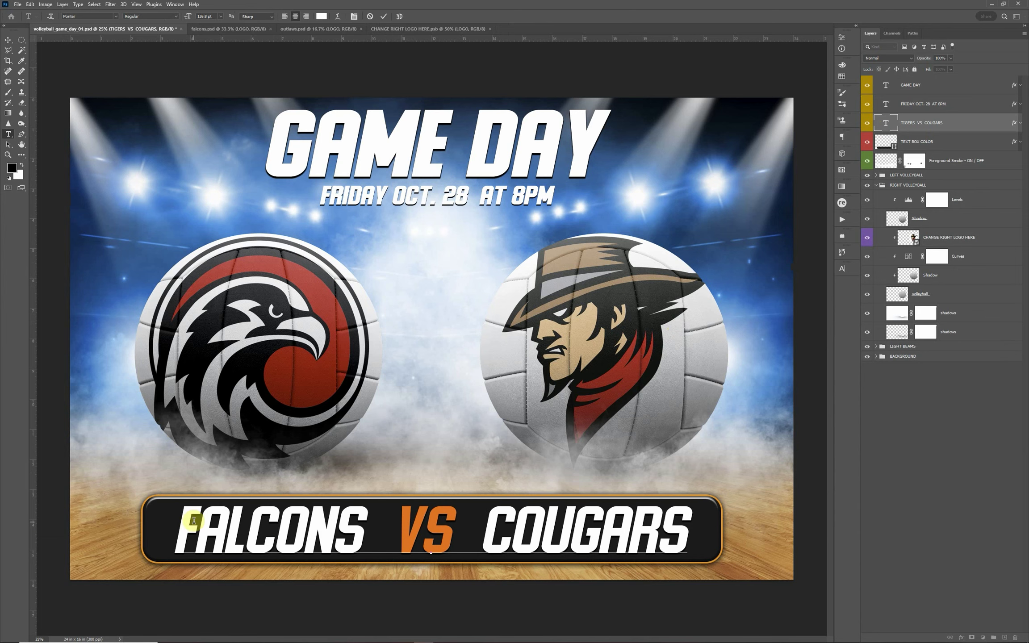
drag(482, 529, 695, 529)
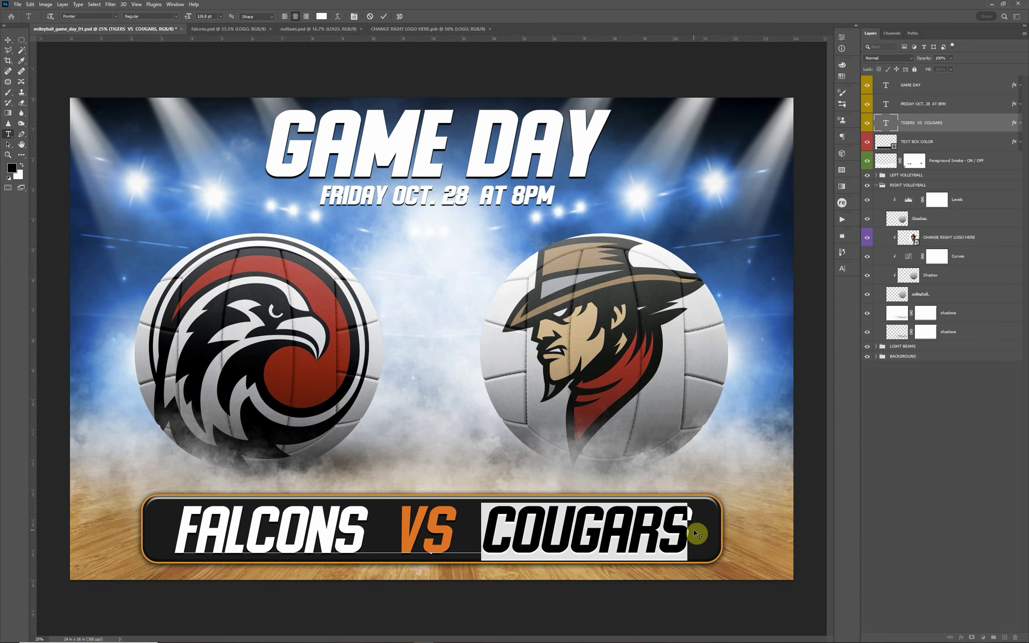
text(OUTLA)
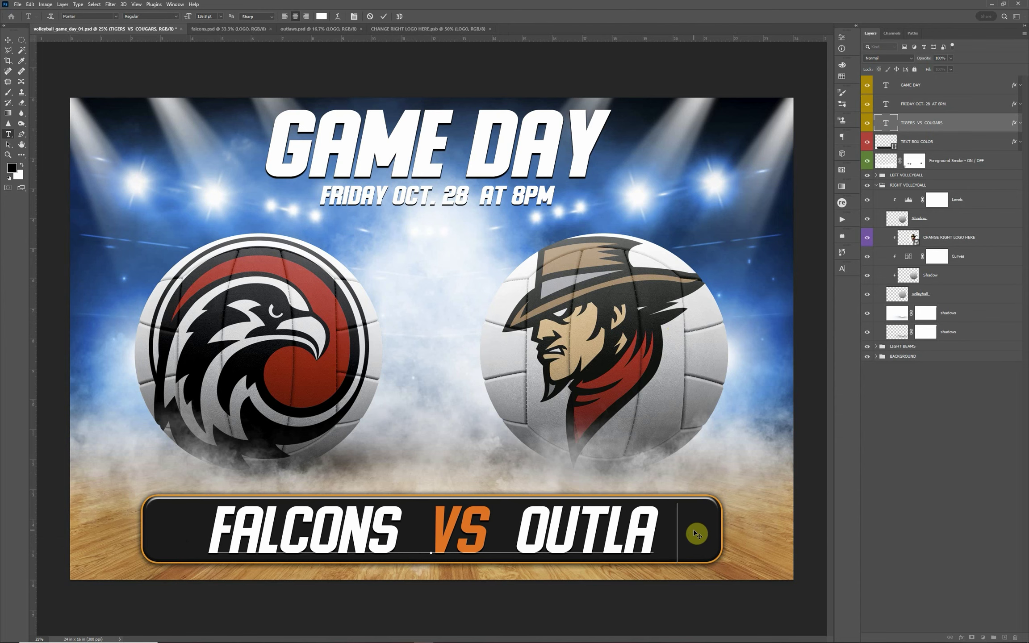
text(WS)
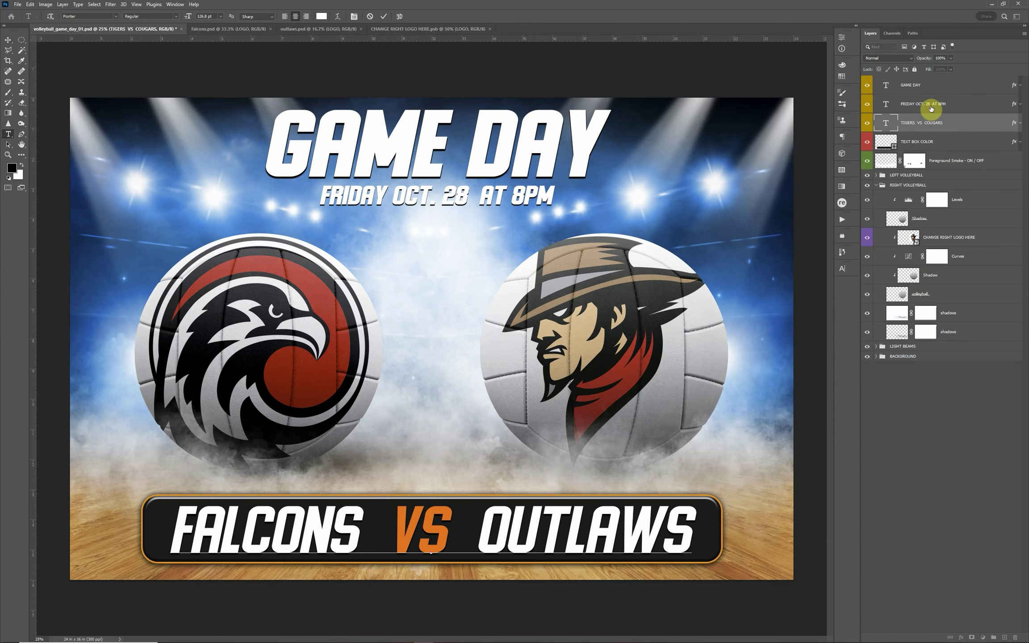
Recolour the banner's VS to red through the Character panel colour swatch and commit.
double_click(413, 523)
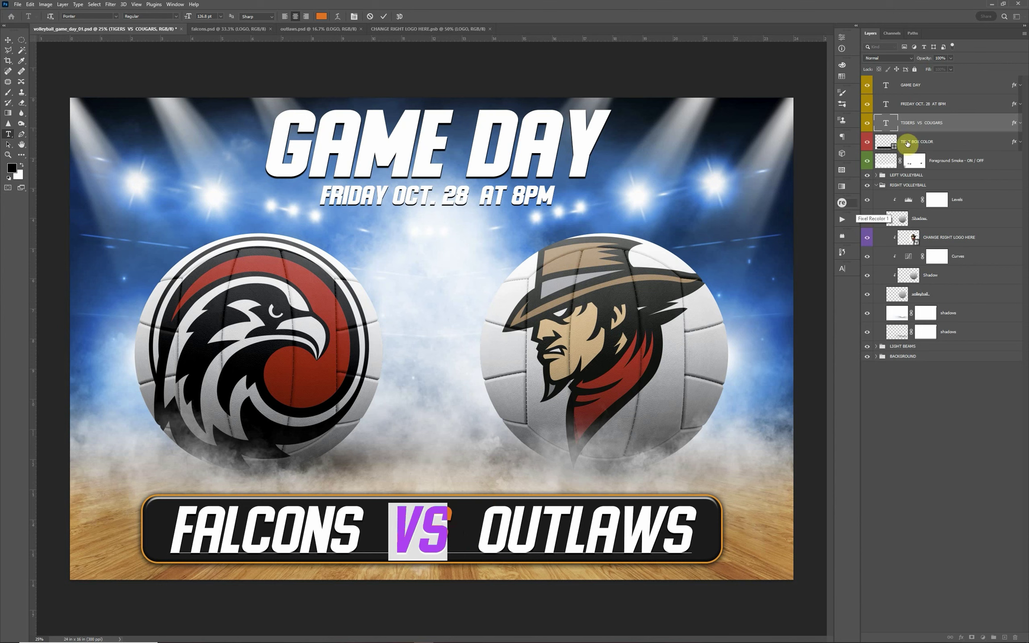
click(842, 266)
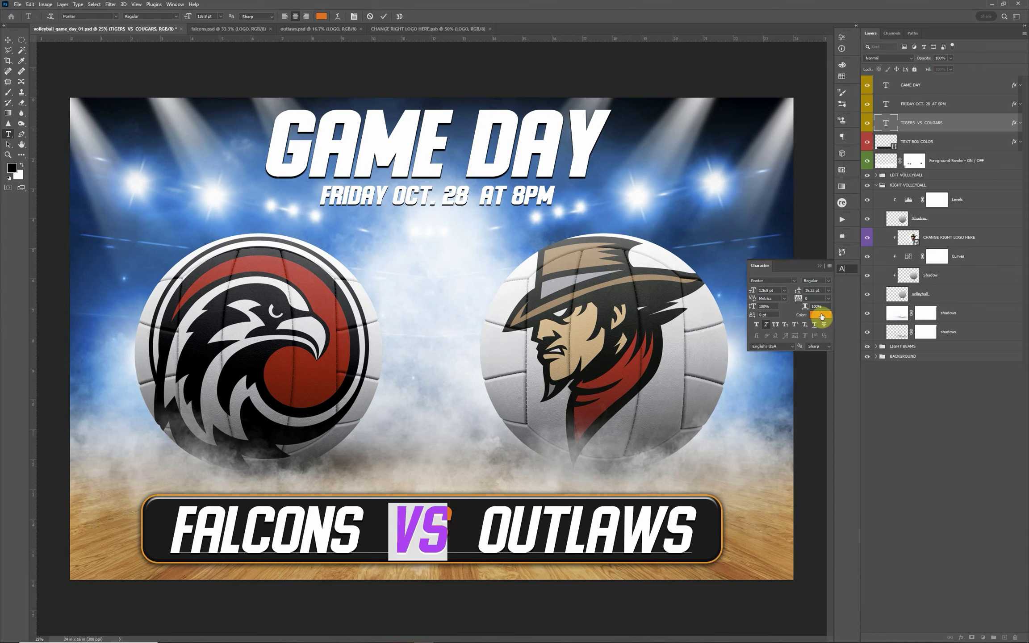
click(818, 315)
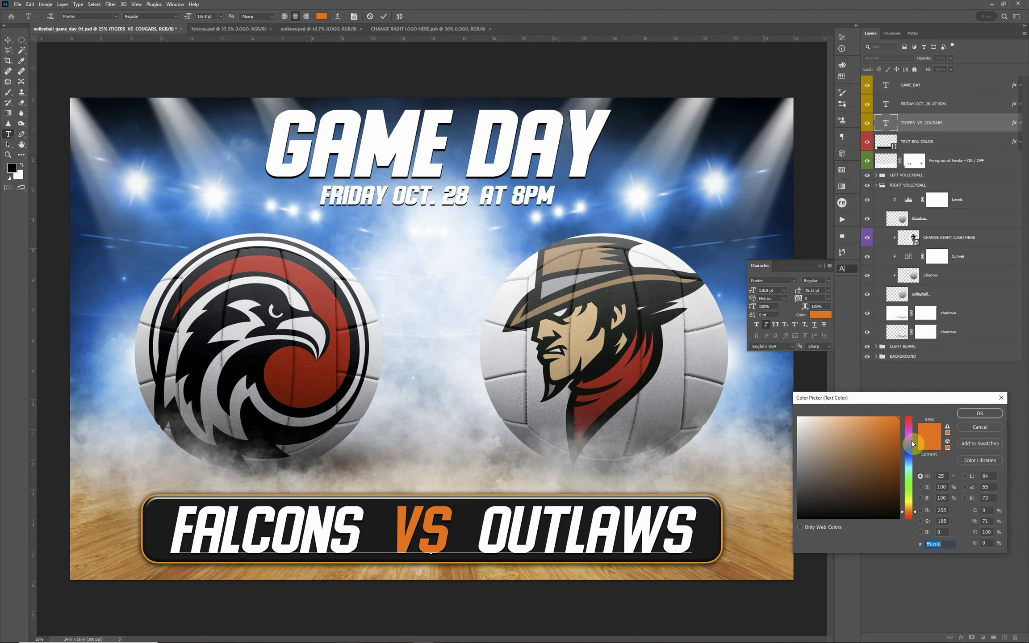
drag(910, 440, 914, 411)
click(982, 414)
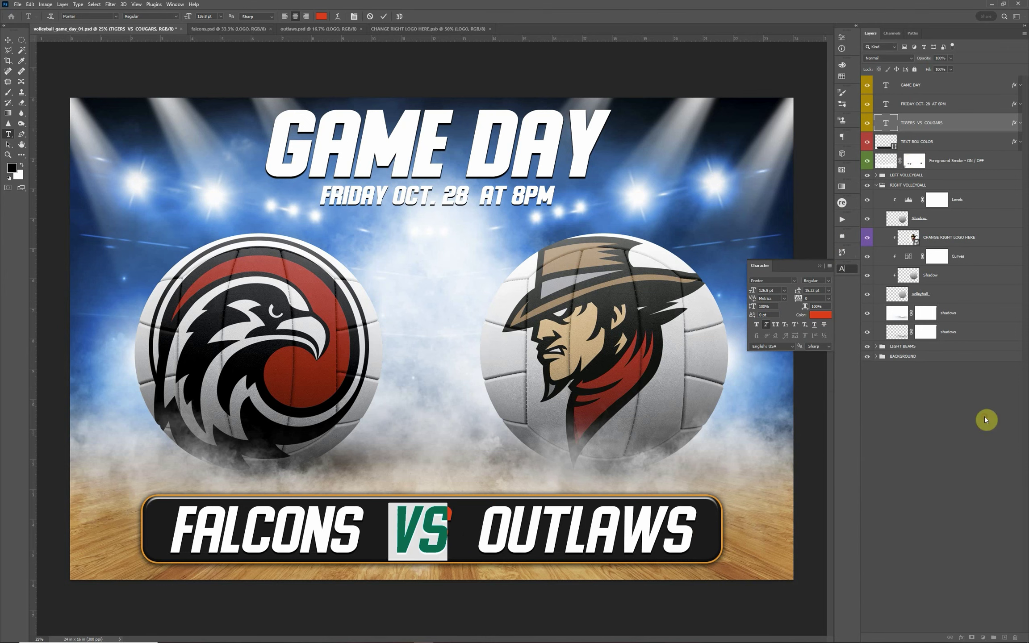
click(936, 140)
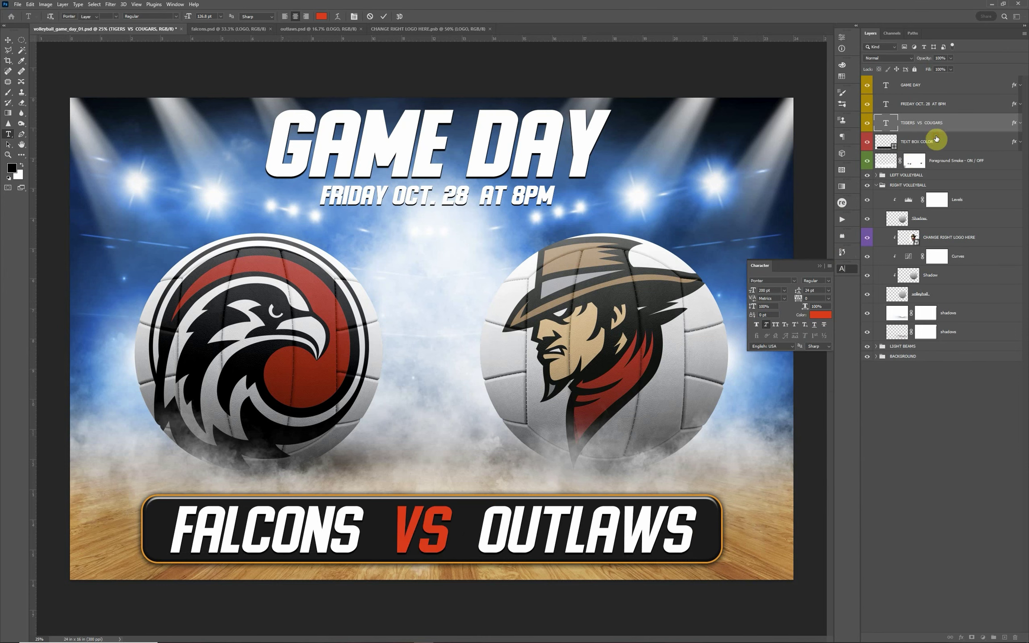
key(v)
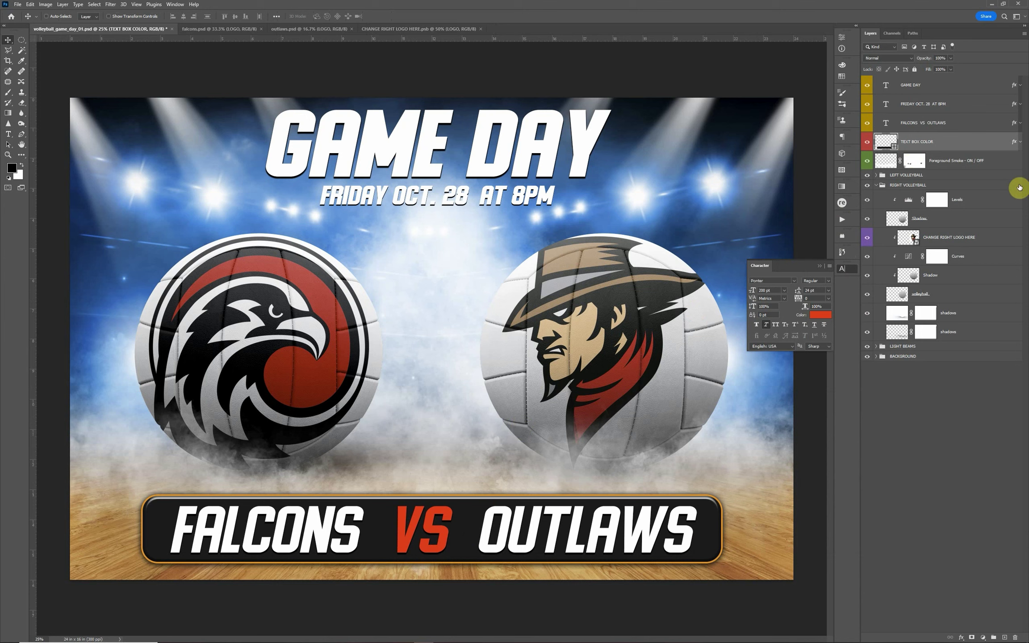
Set the TEXT BOX COLOR layer's Stroke colour to mid grey #919191.
double_click(1014, 143)
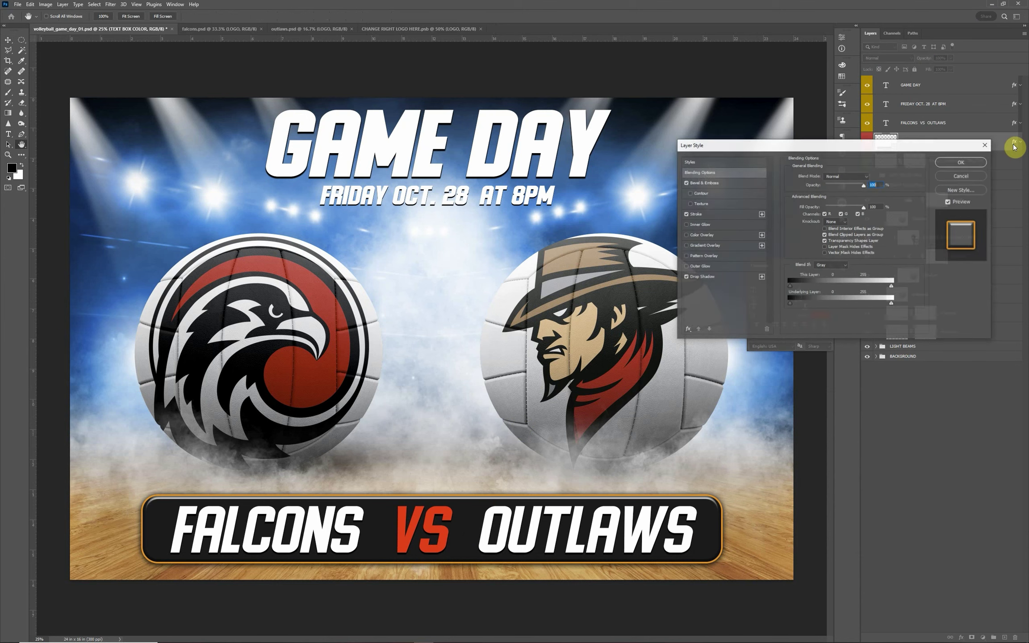
click(699, 216)
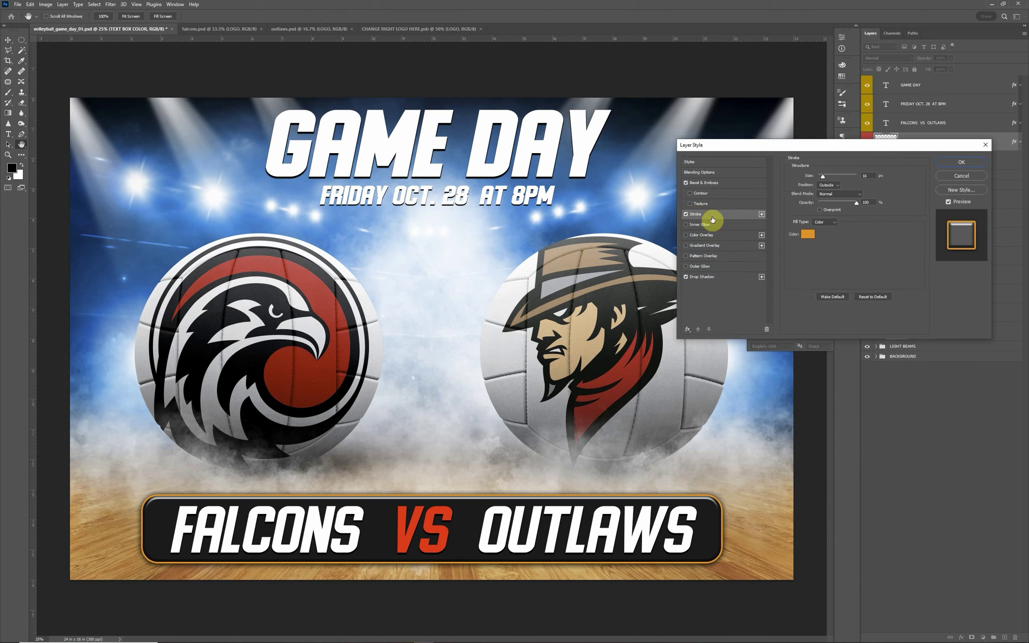
click(807, 234)
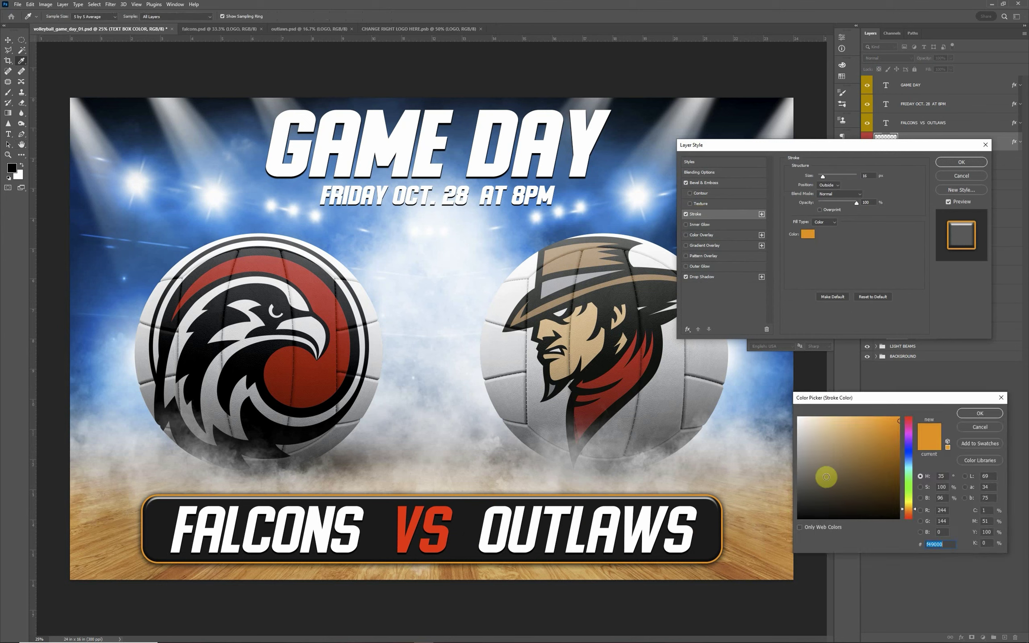
click(776, 435)
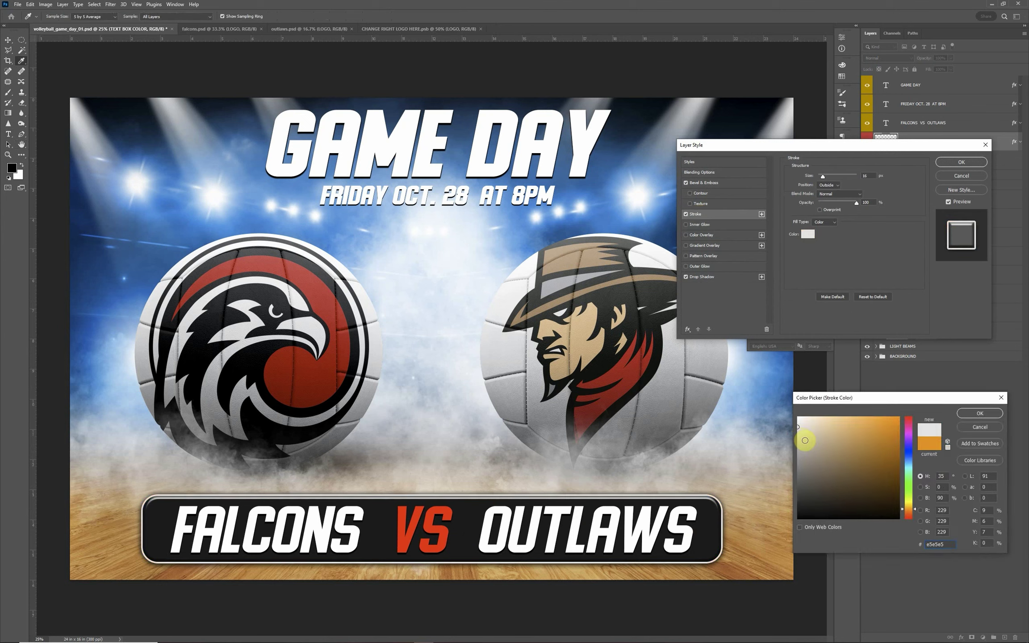
click(795, 426)
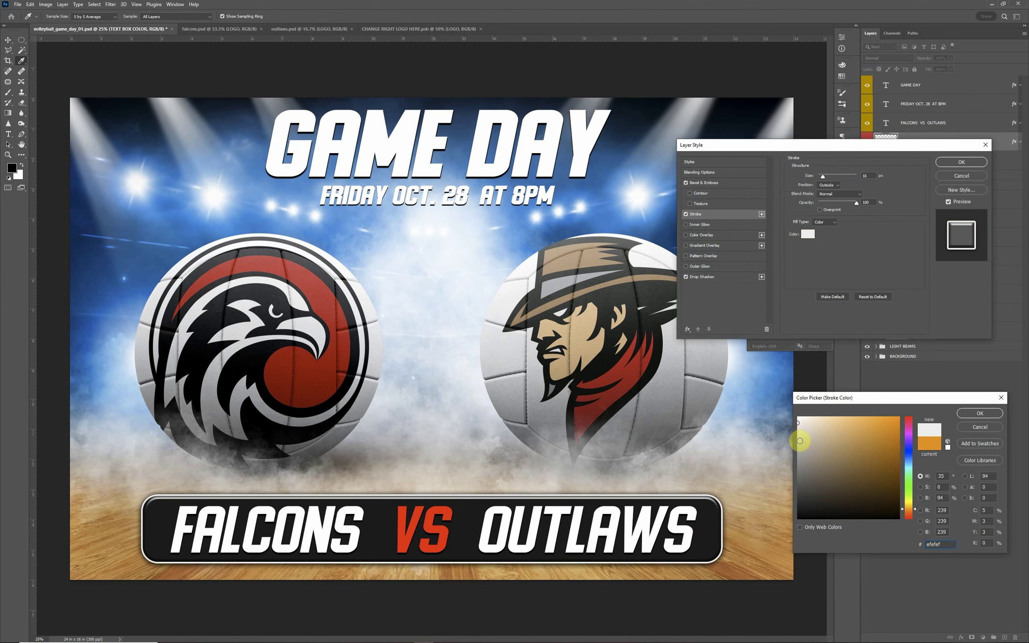
drag(793, 430, 789, 461)
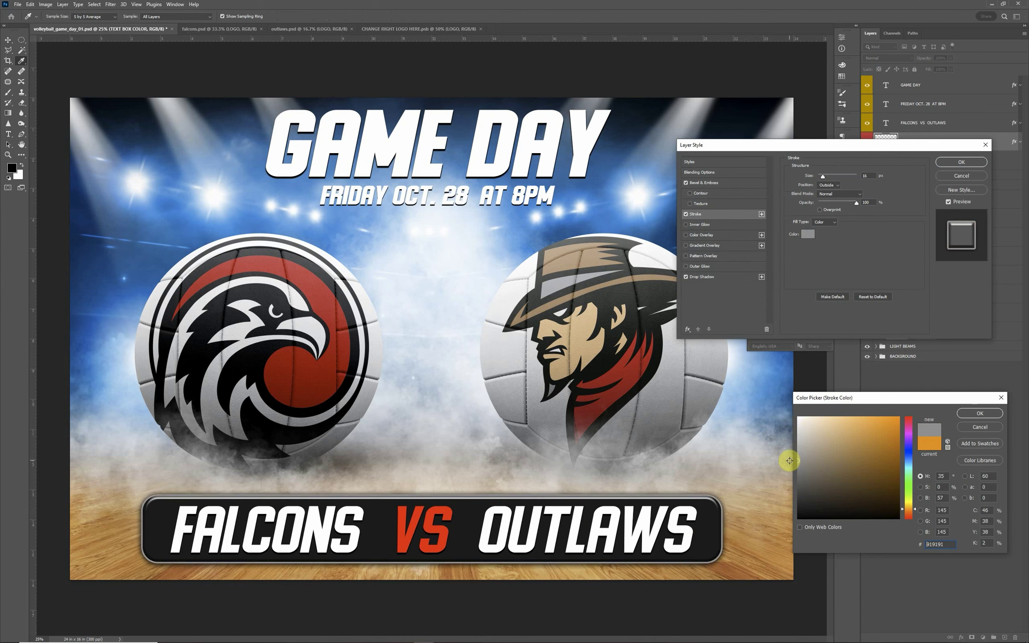
click(970, 415)
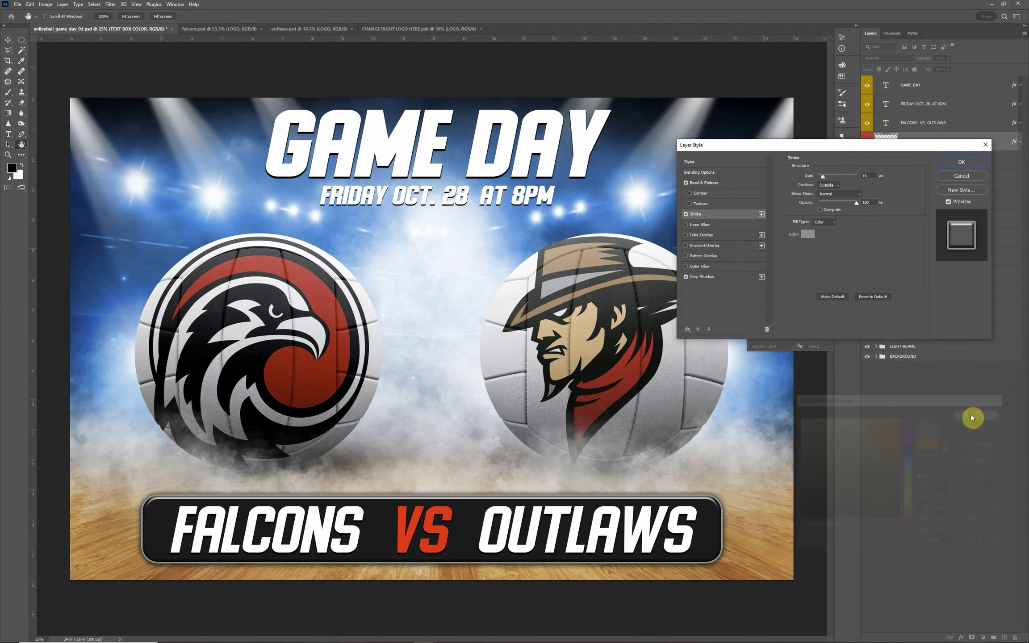
click(963, 163)
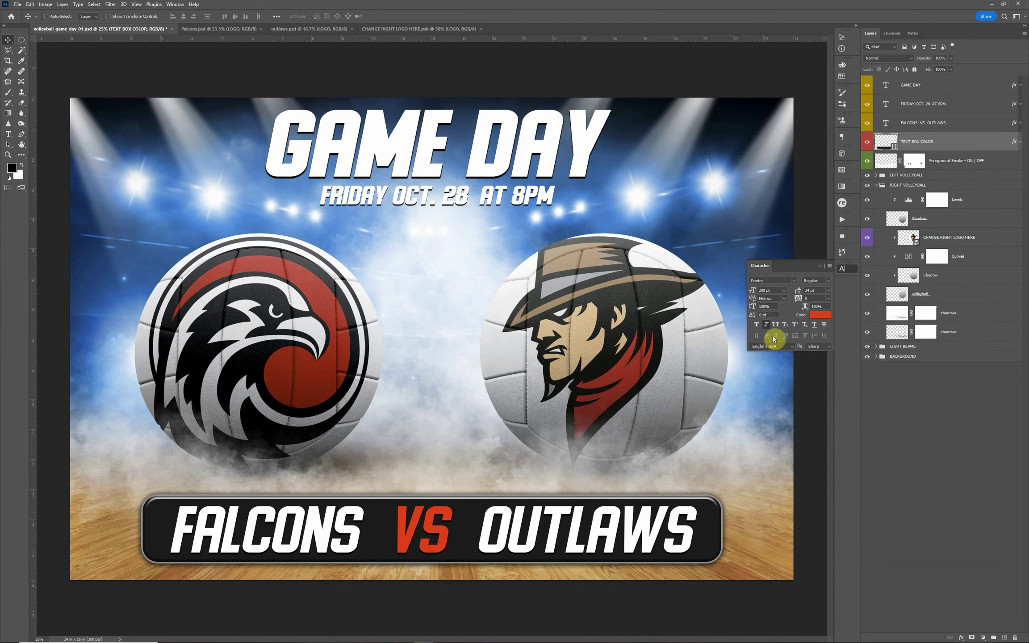
Try a new banner box fill, cancel to keep the dark grey, and close the Character panel.
double_click(894, 149)
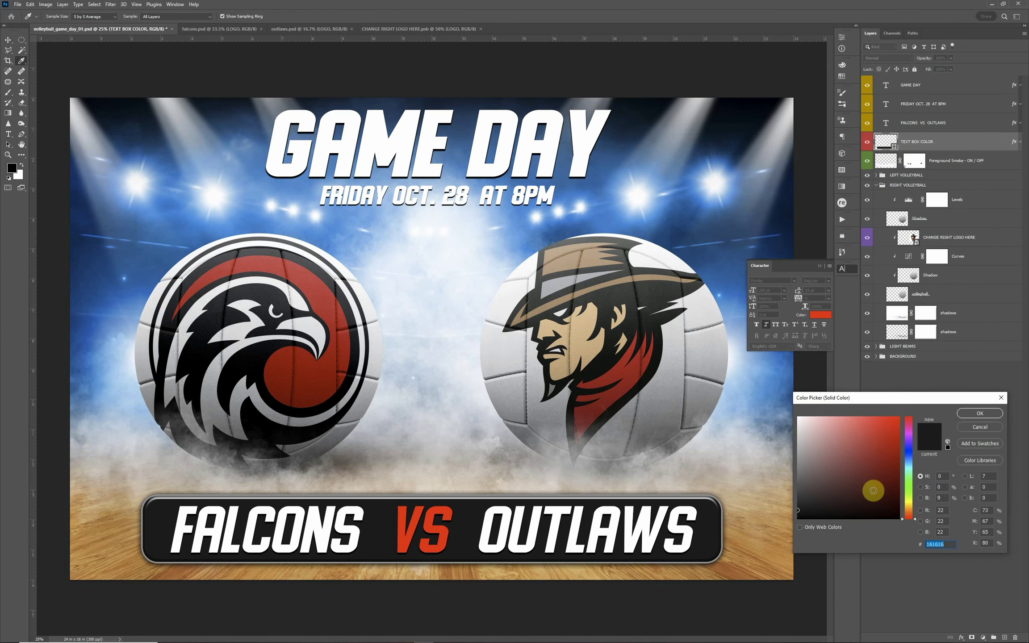
mouse_move(873, 491)
mouse_down()
mouse_move(908, 462)
mouse_move(908, 427)
mouse_move(893, 475)
mouse_move(788, 514)
mouse_move(767, 419)
mouse_move(760, 505)
mouse_move(876, 485)
mouse_move(910, 471)
mouse_move(912, 453)
mouse_up()
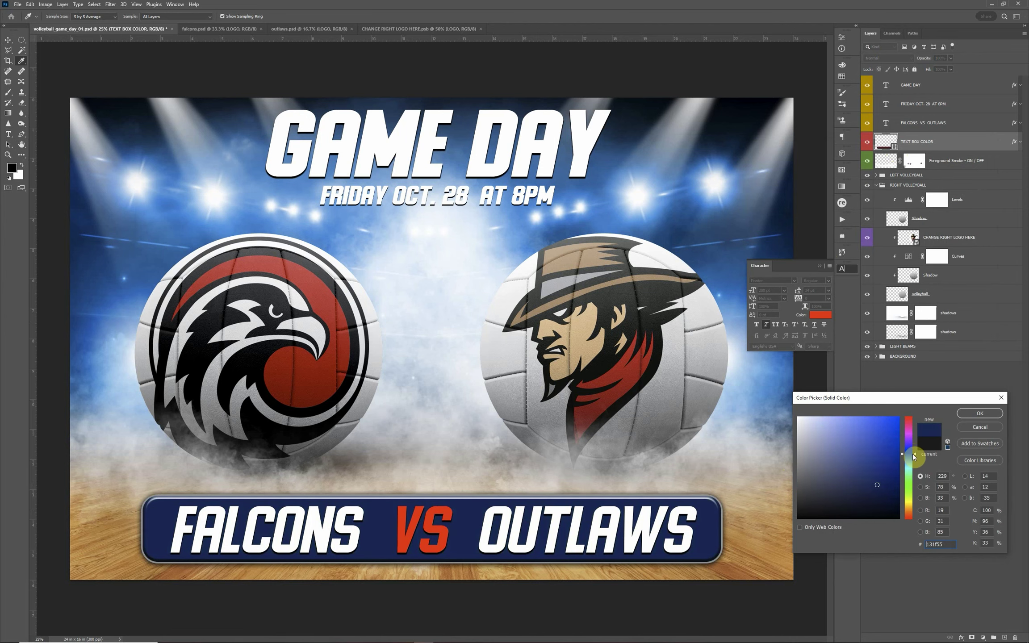
click(978, 427)
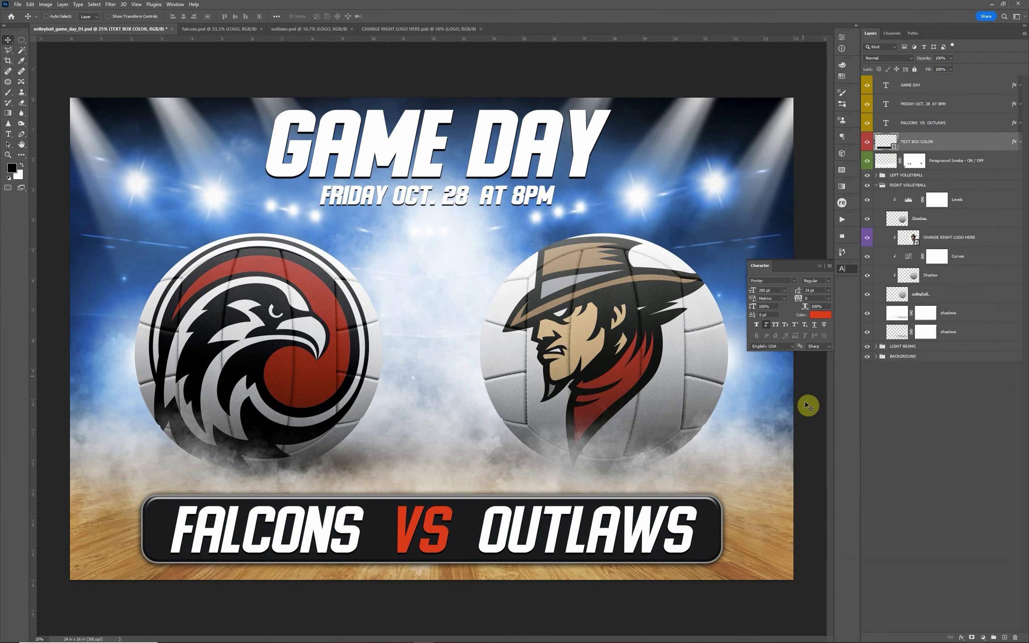
click(820, 265)
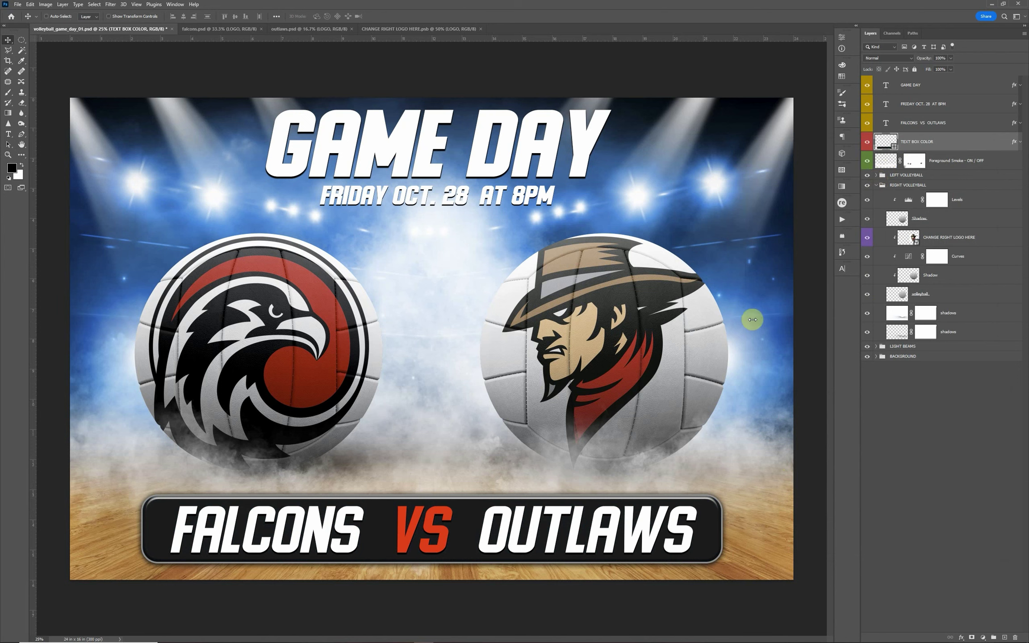
Open the right logo's embedded file and set VOLLEYBALL COLOR to red, saving to preview it.
click(900, 187)
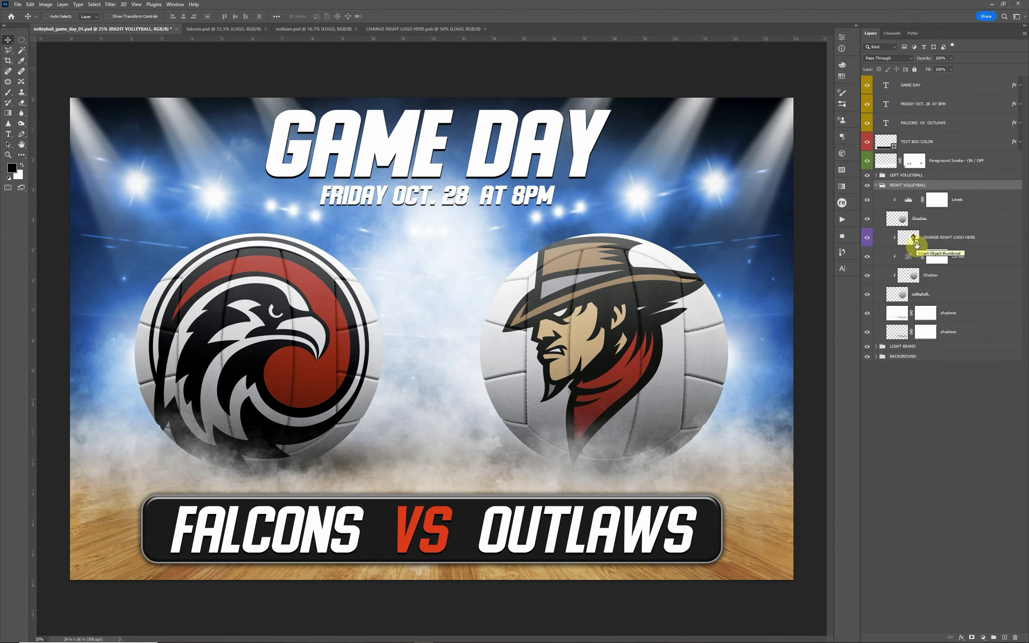
double_click(914, 240)
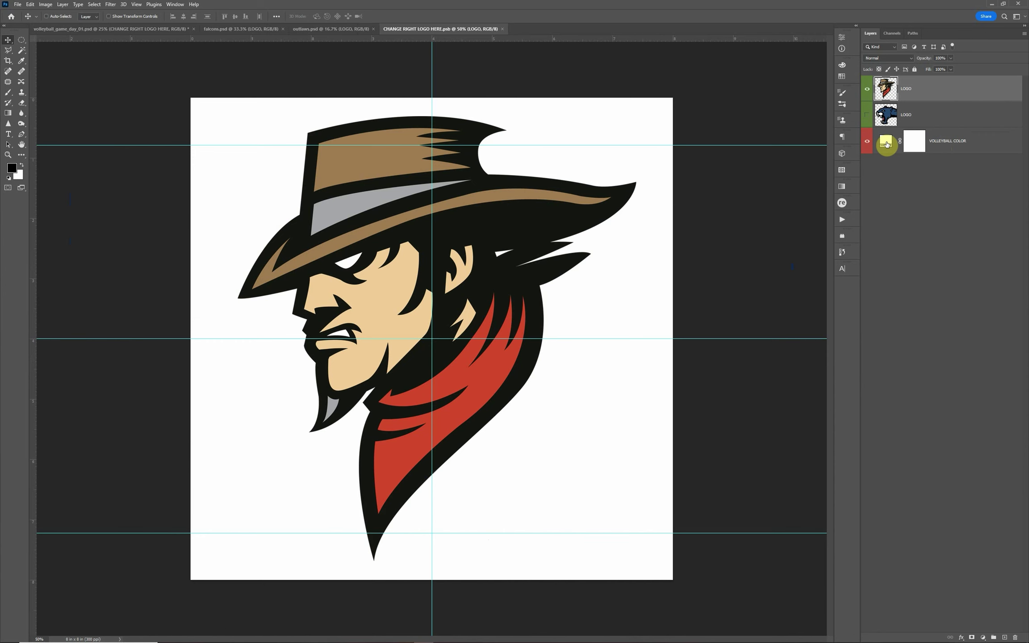
double_click(886, 144)
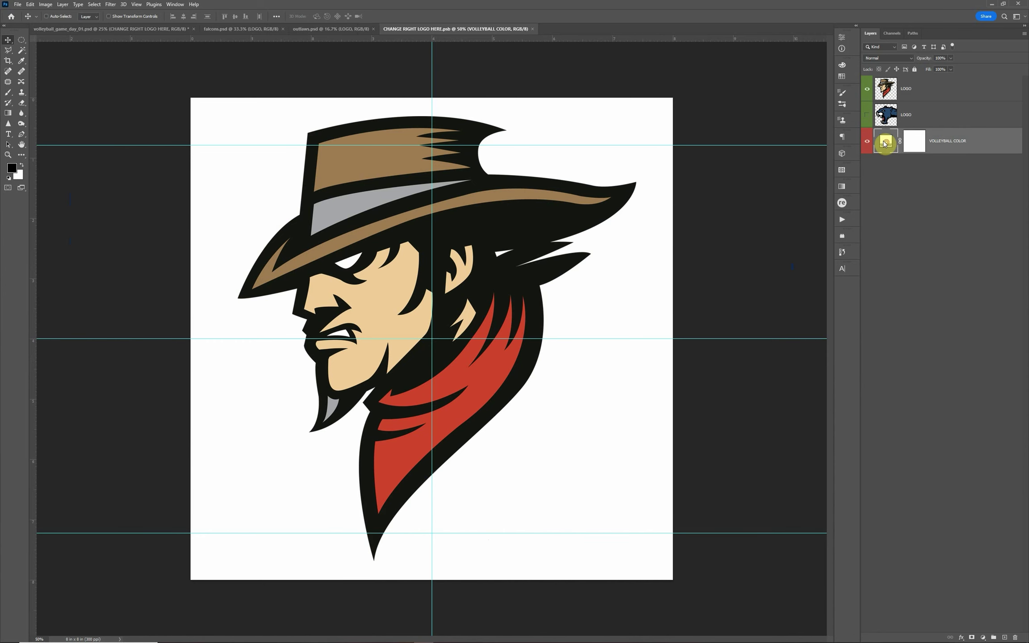
click(467, 395)
drag(895, 423, 904, 430)
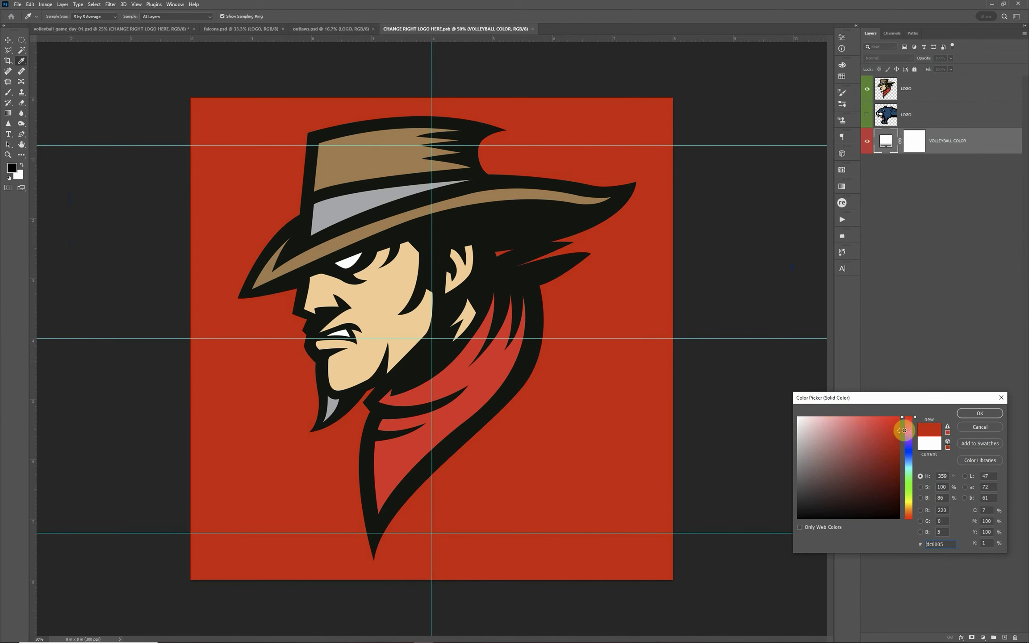
click(970, 413)
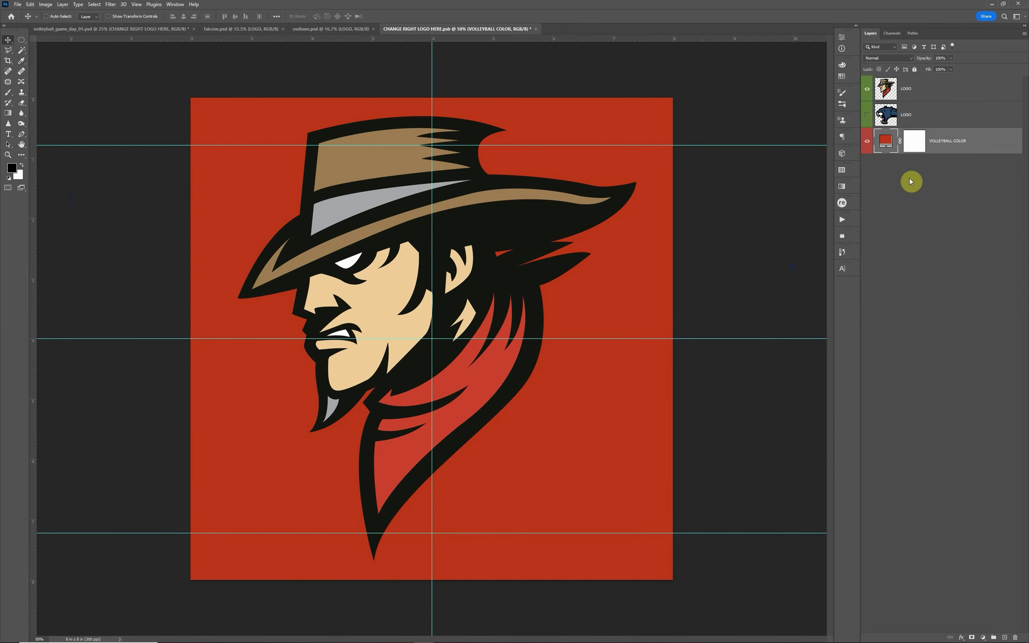
key(ctrl+s)
click(125, 31)
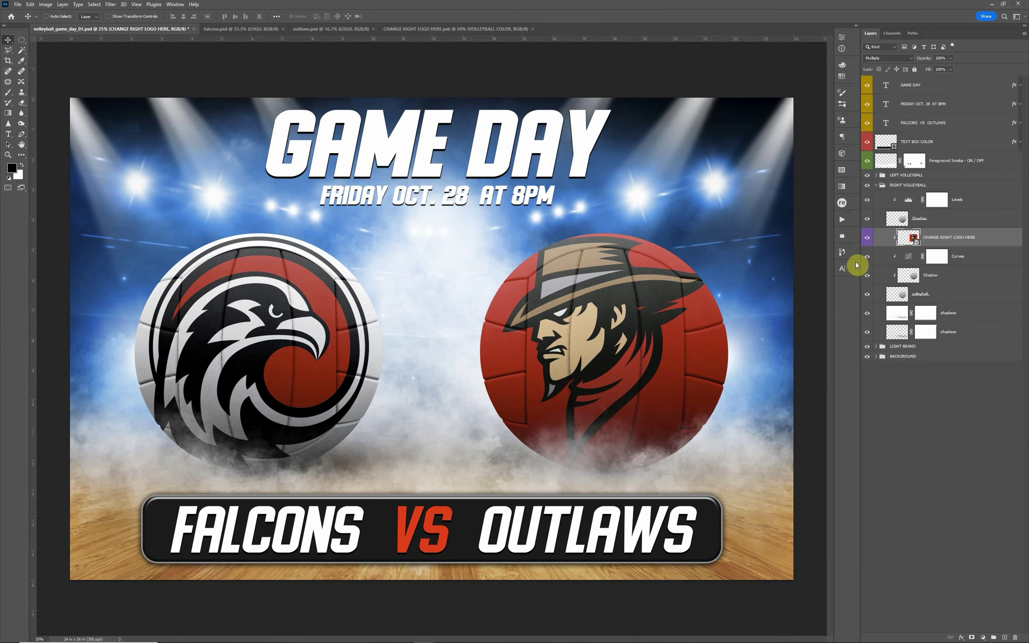
Set VOLLEYBALL COLOR back to white, save, and close the embedded file.
click(459, 29)
double_click(894, 139)
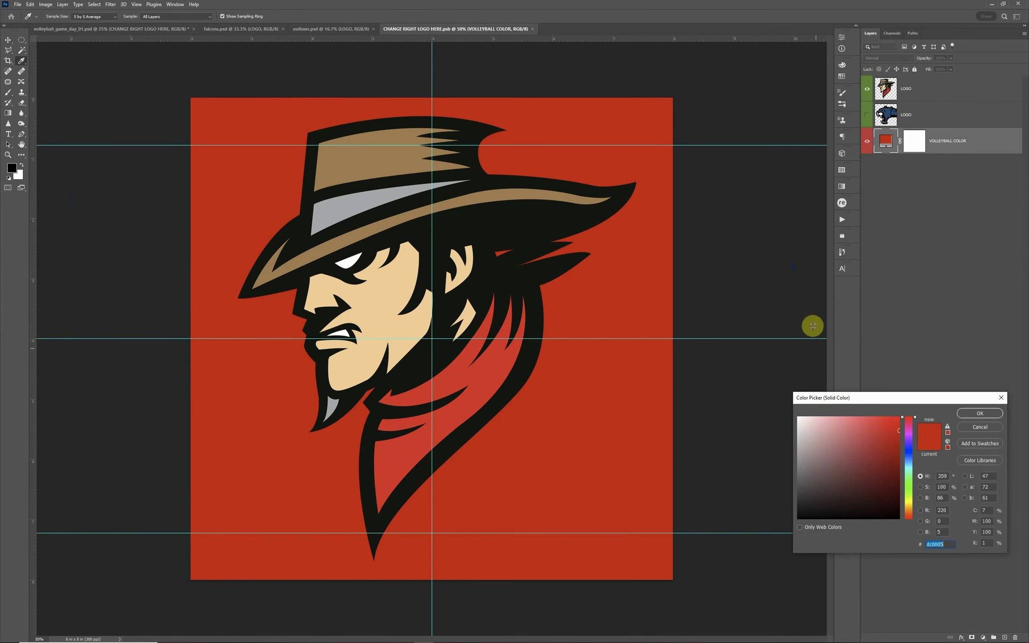
drag(814, 430, 784, 406)
click(978, 413)
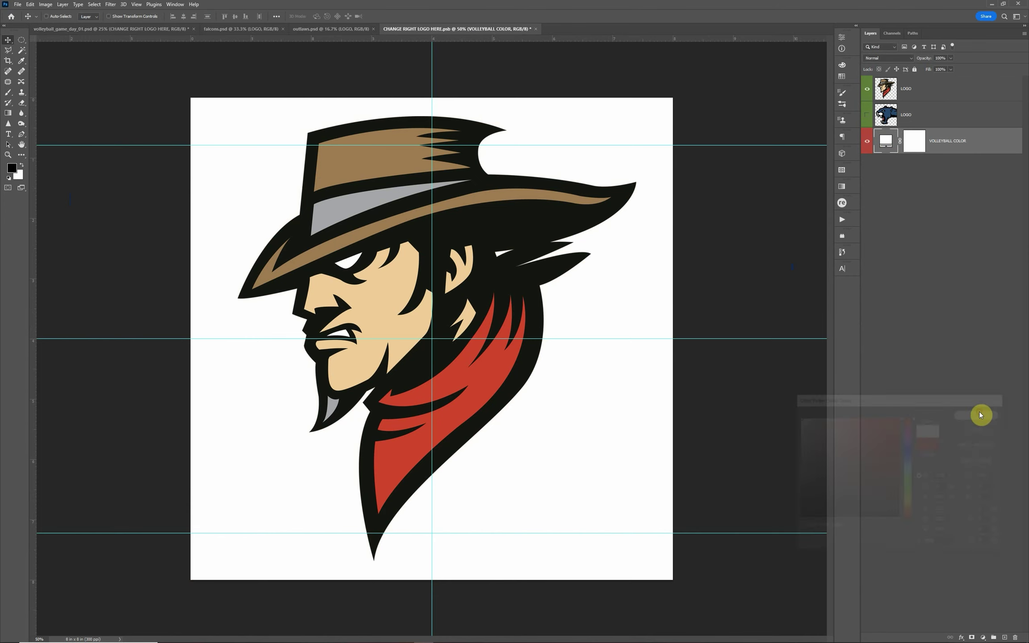
key(ctrl+s)
key(ctrl+w)
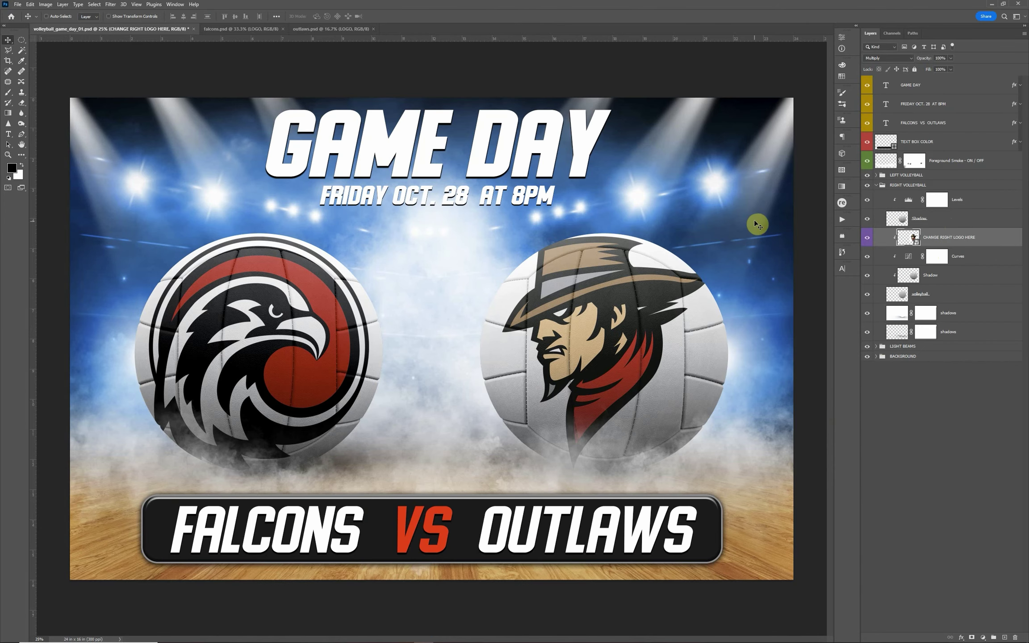
click(875, 356)
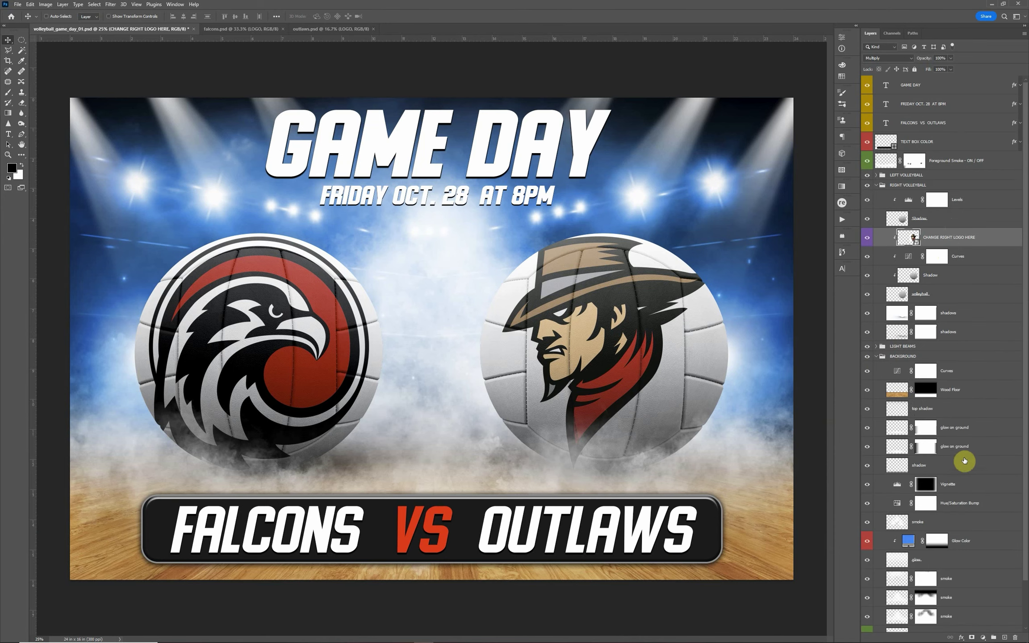
scroll(959, 466, down, 1)
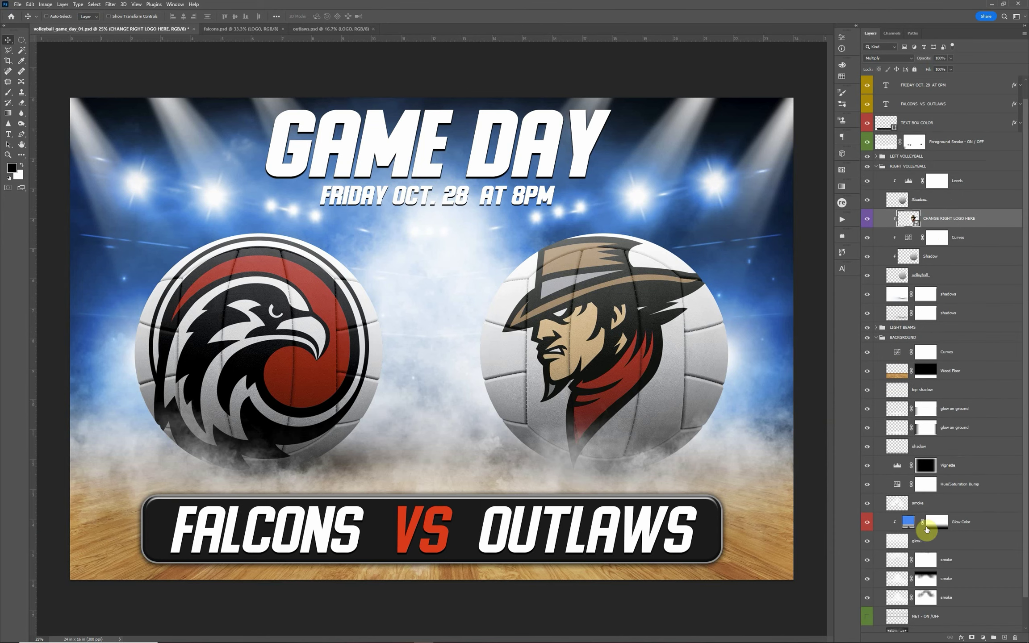
click(913, 522)
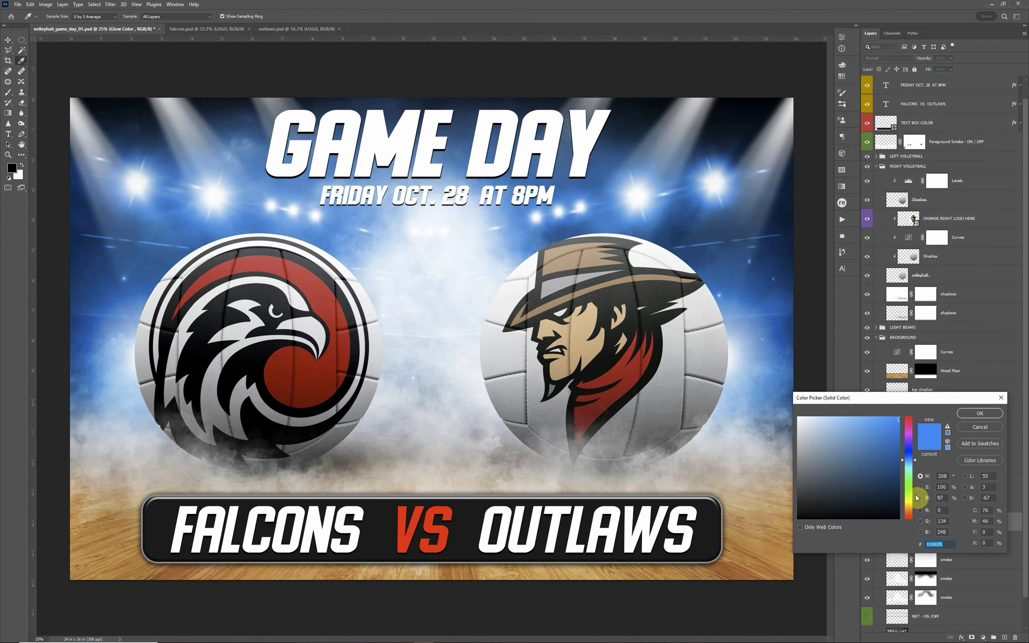
drag(914, 513, 913, 511)
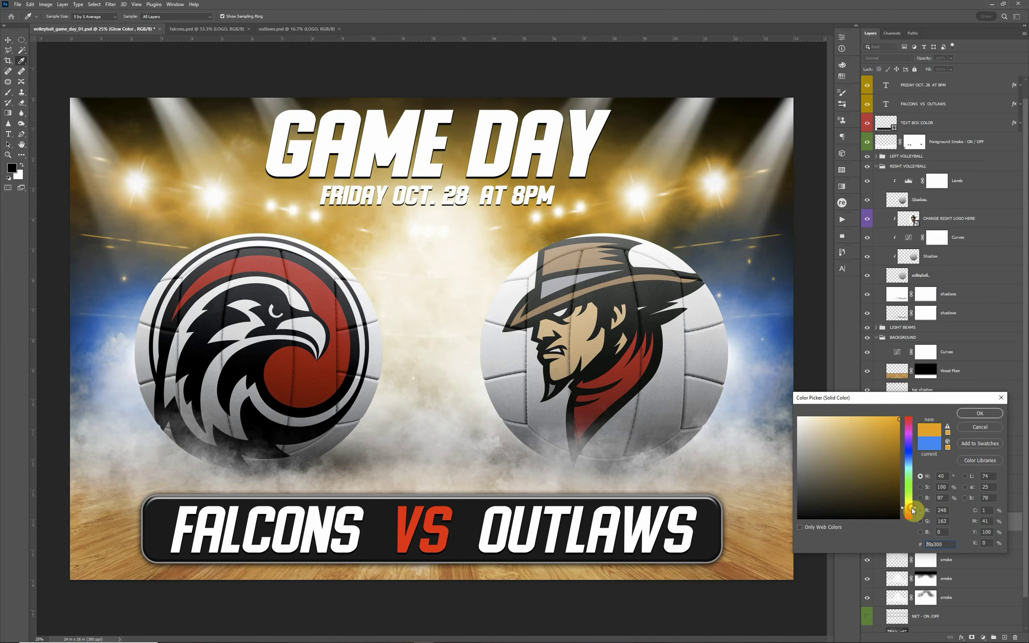
click(912, 422)
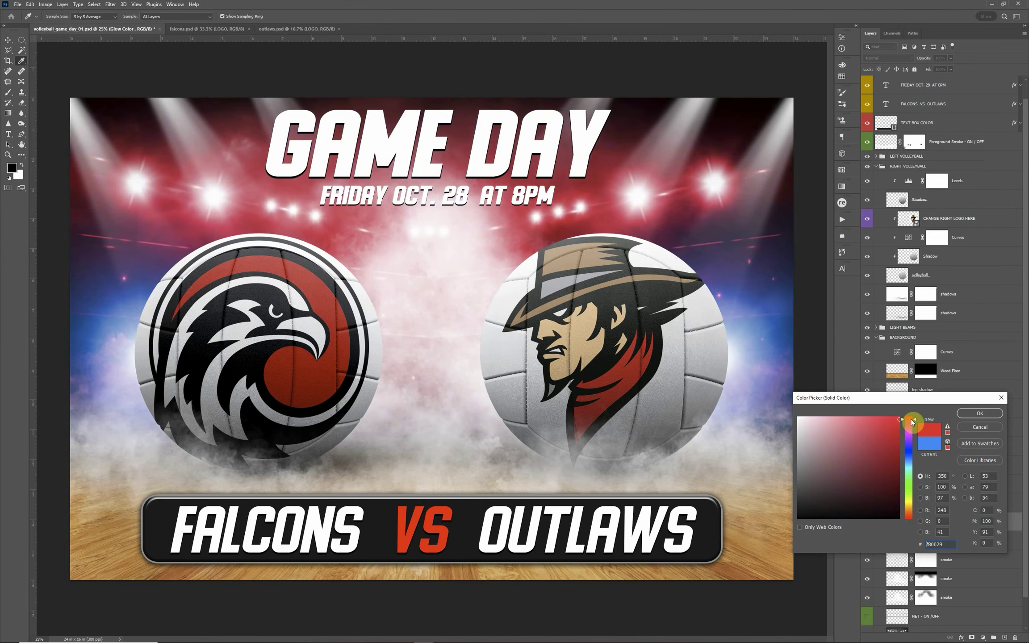
drag(912, 422, 912, 417)
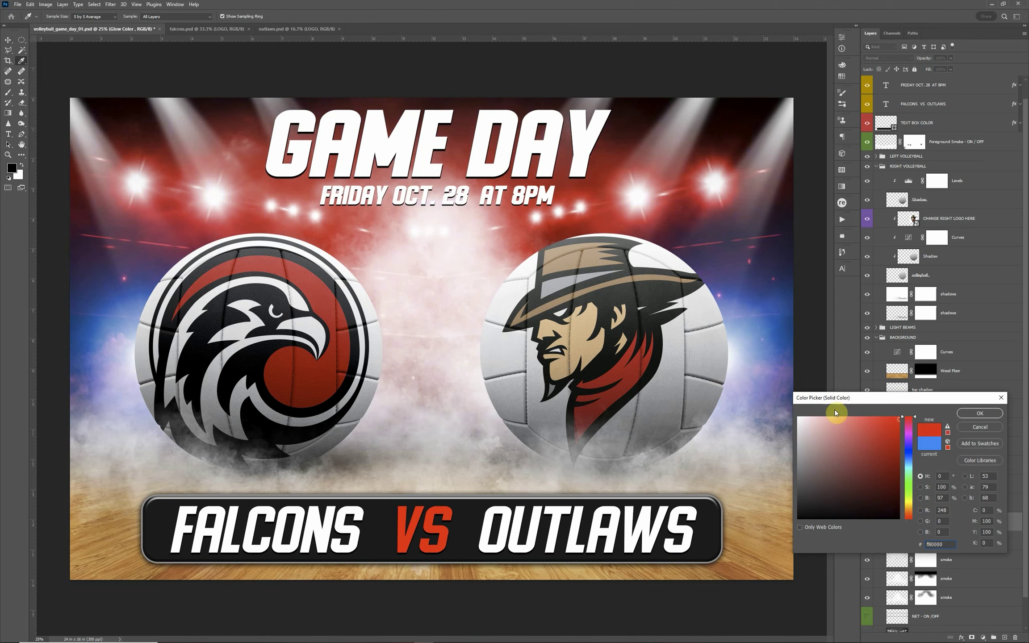
click(975, 427)
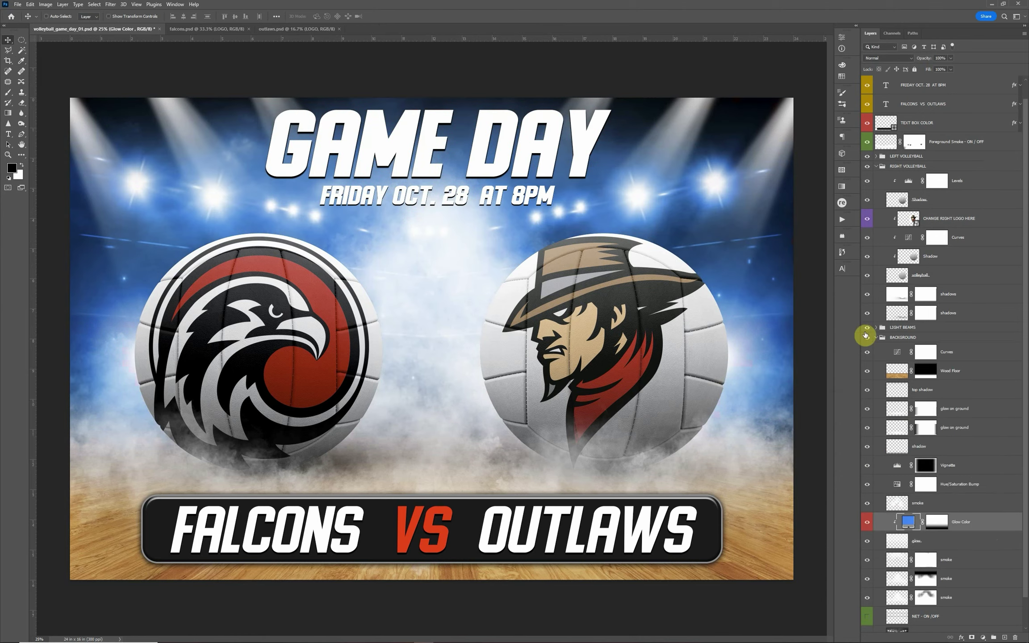
click(876, 337)
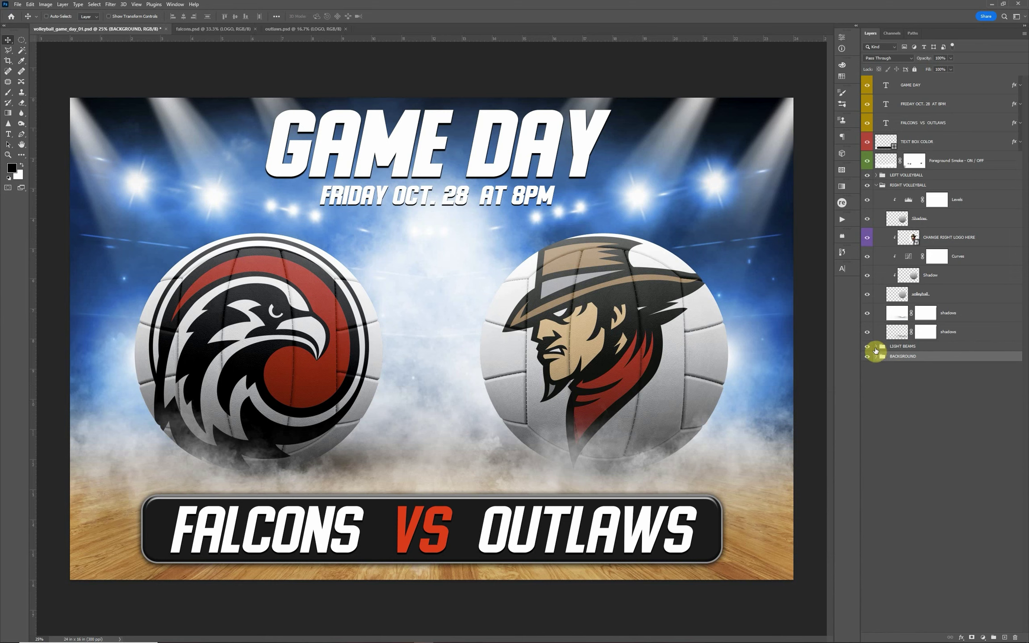
click(876, 347)
double_click(908, 361)
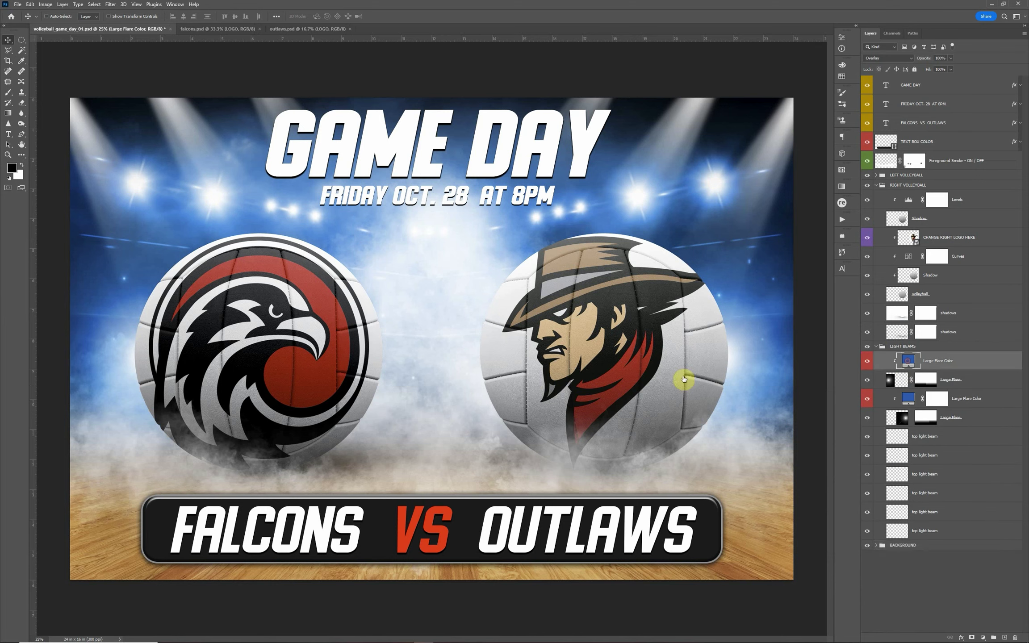
drag(914, 432, 910, 504)
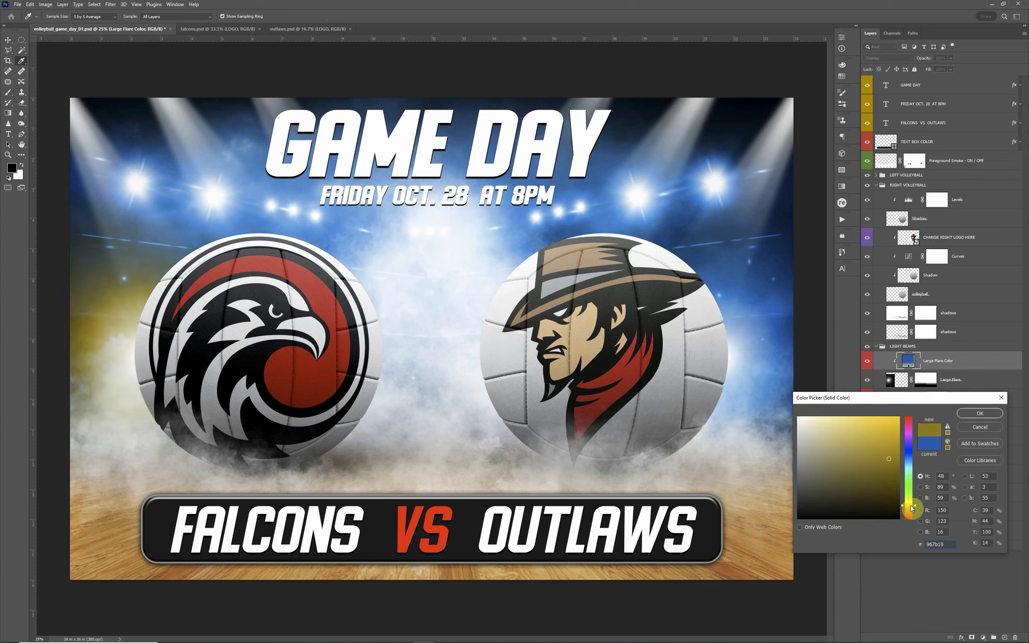
click(980, 427)
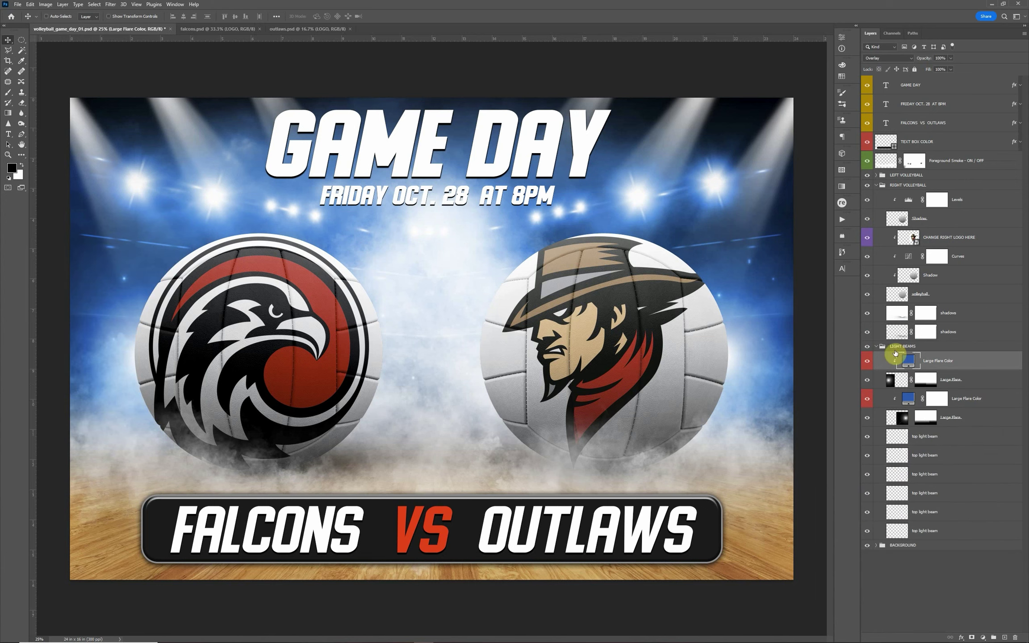
click(876, 346)
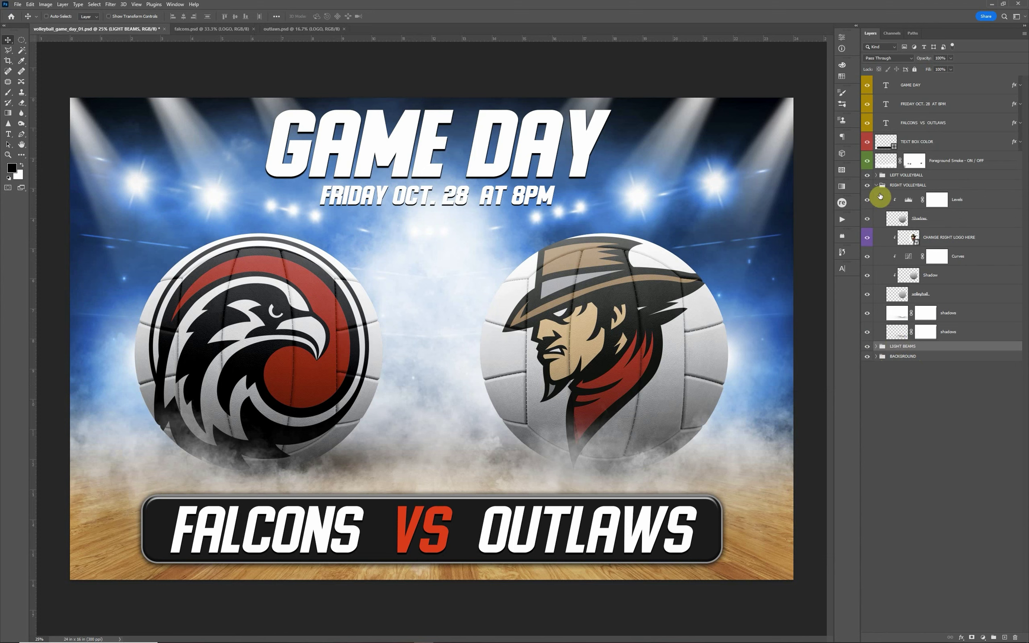
Collapse RIGHT VOLLEYBALL and select the LEFT VOLLEYBALL and BACKGROUND group rows.
click(876, 185)
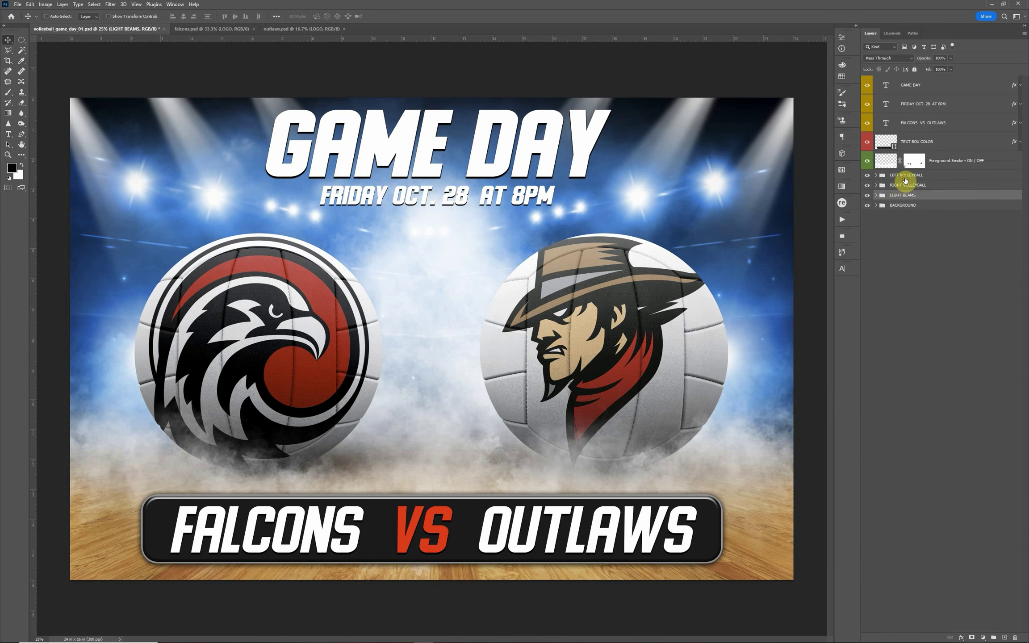
click(905, 176)
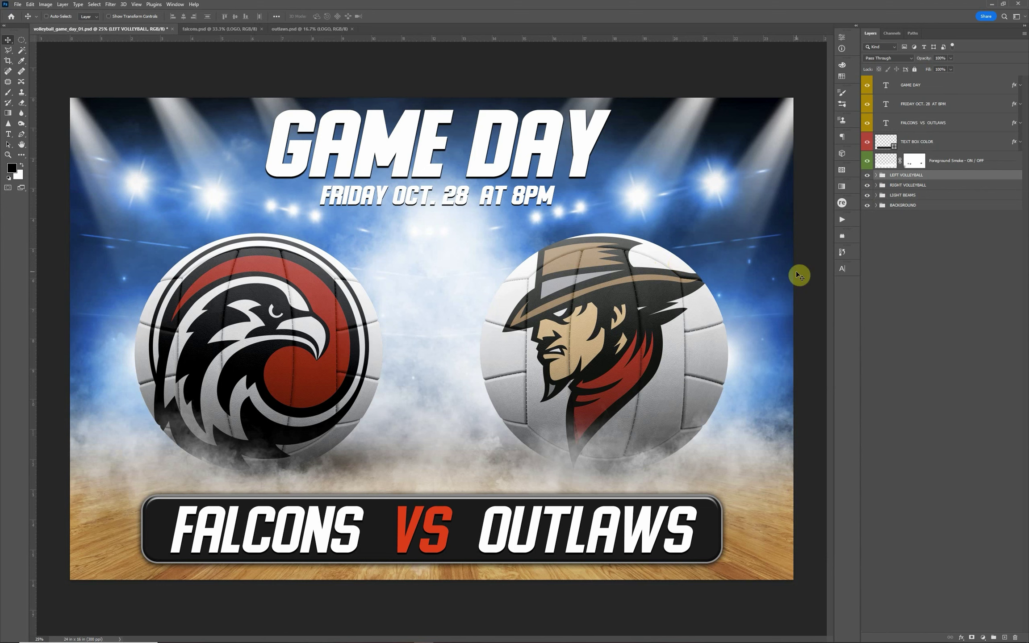
click(924, 210)
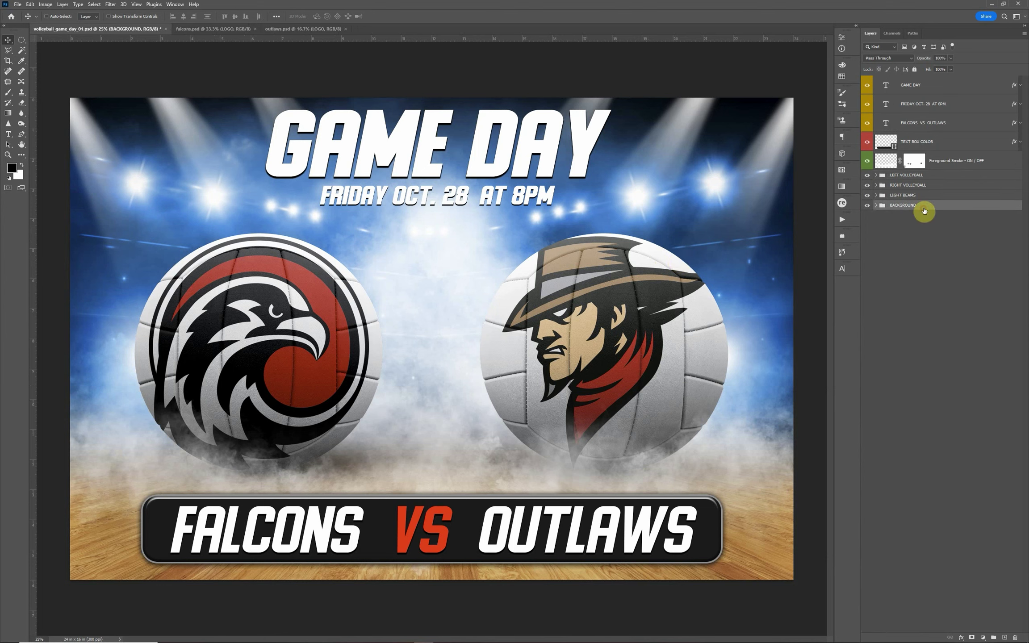